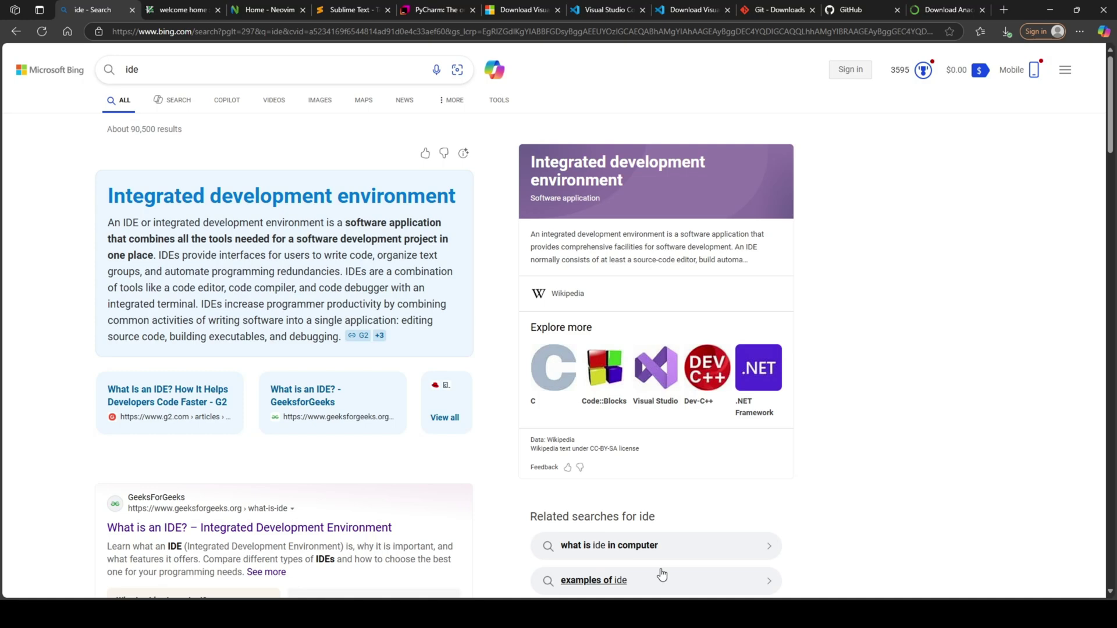
# Look over the Vim, Neovim and Sublime Text websites, reading through the Sublime Text page down to its footer.
pyautogui.click(181, 9)
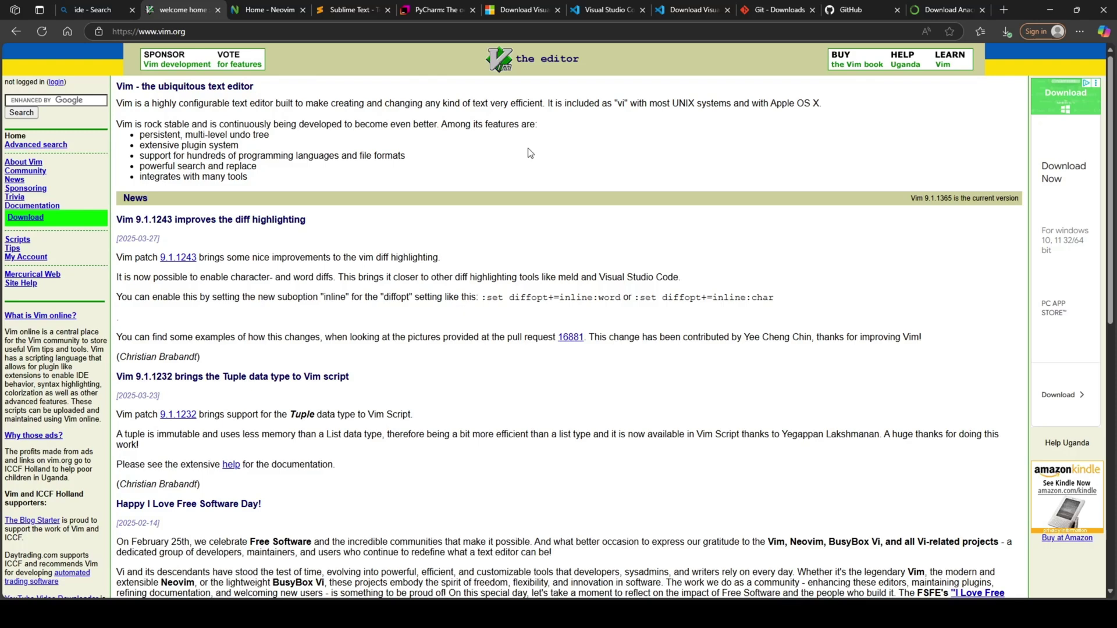
pyautogui.click(258, 7)
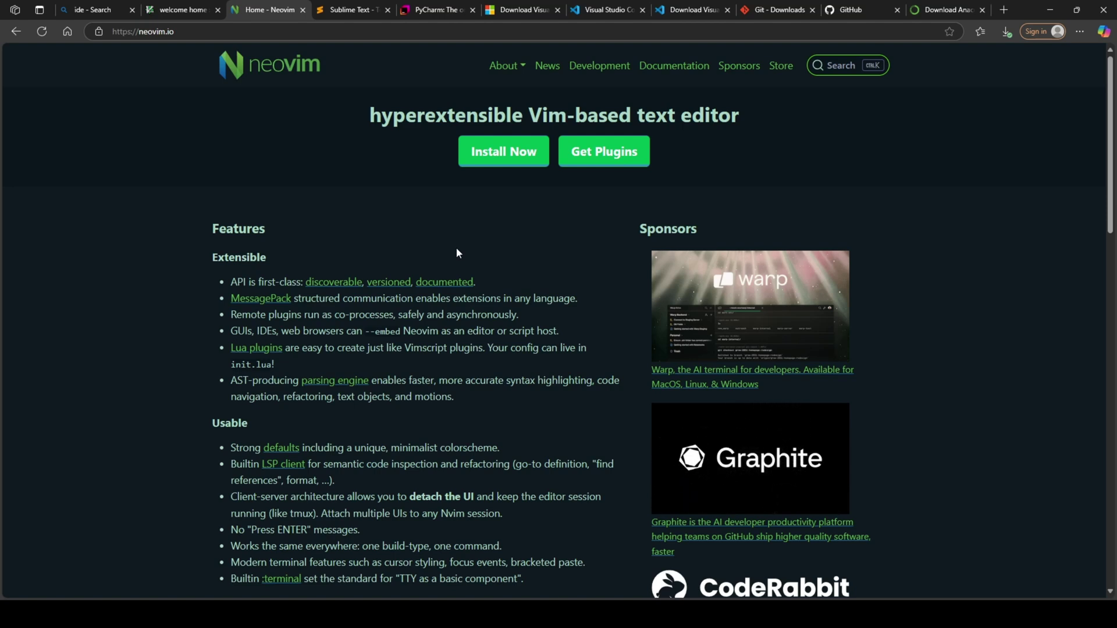
pyautogui.hotkey('ctrl', 'Tab')
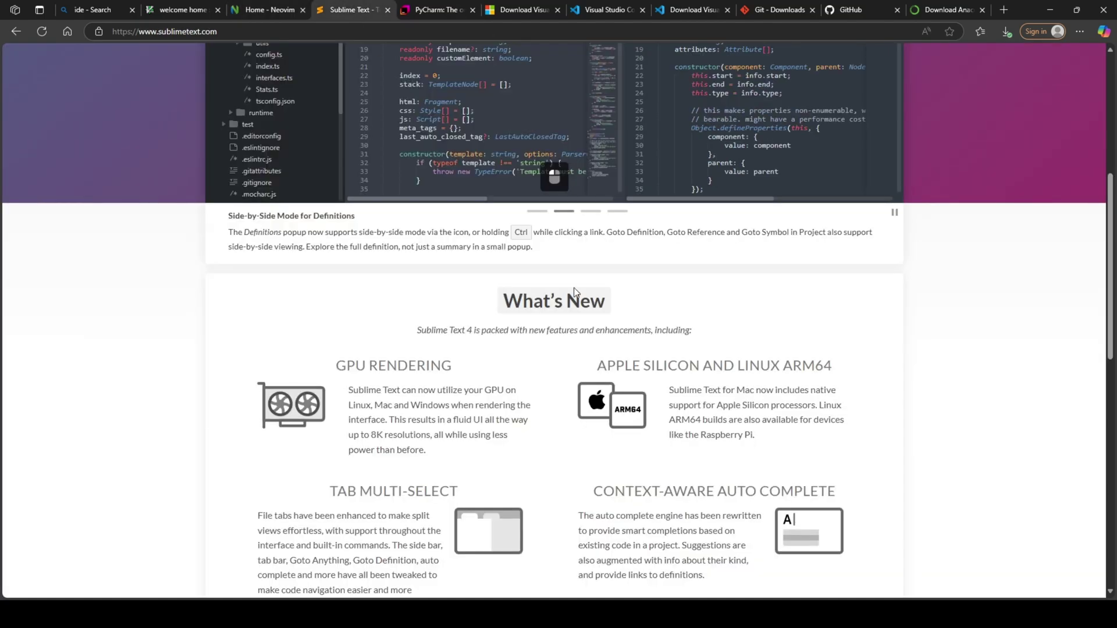
pyautogui.scroll(5, 563, 273)
pyautogui.hotkey('ctrl', 'w')
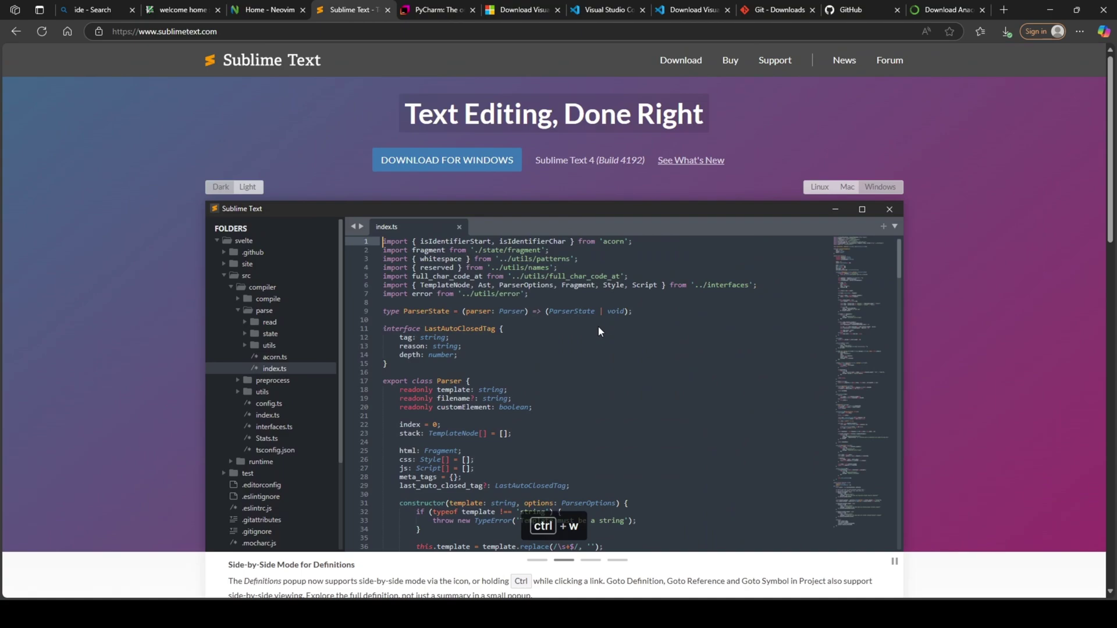
pyautogui.scroll(-10, 686, 442)
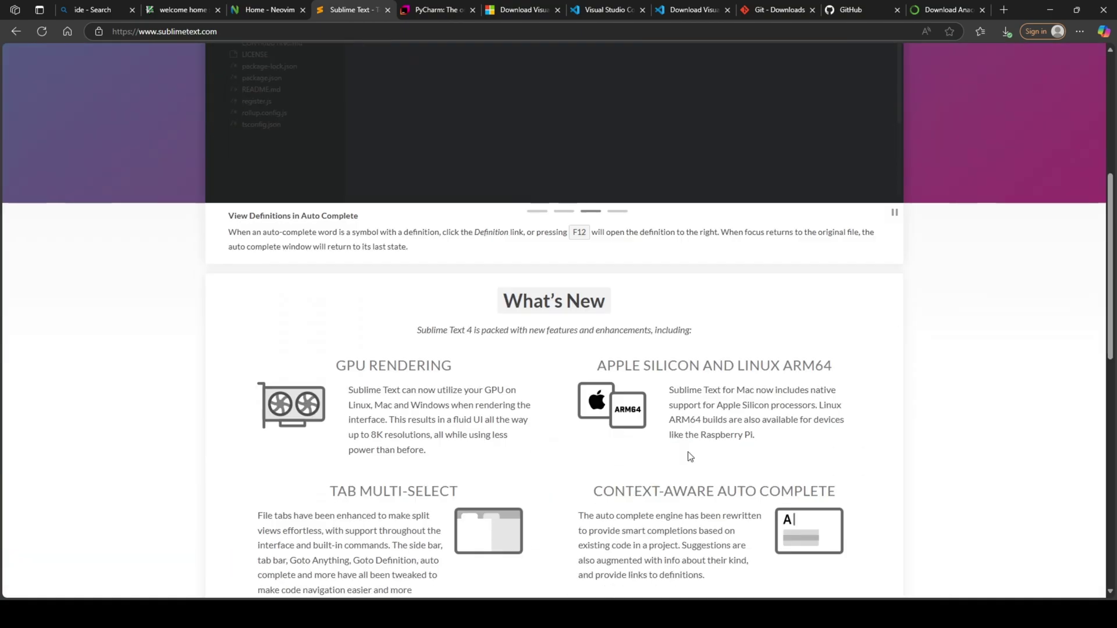
pyautogui.scroll(-7, 686, 435)
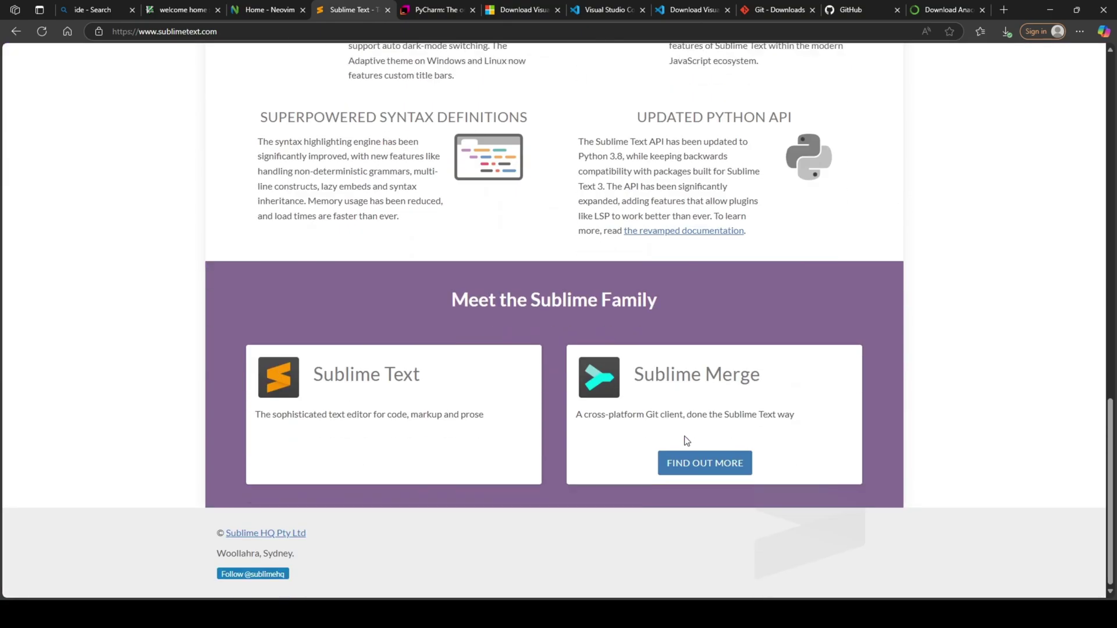
# Examine the PyCharm product page, covering its AI tools, workflow, data science and features sections.
pyautogui.click(449, 7)
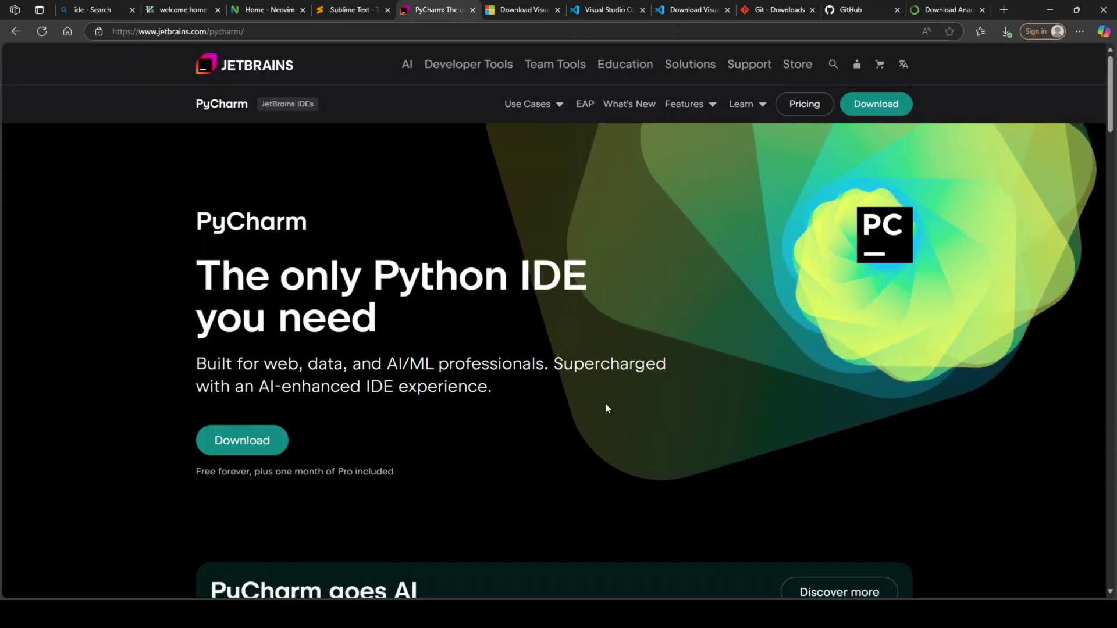
pyautogui.scroll(-5, 850, 420)
pyautogui.scroll(-9, 850, 431)
pyautogui.scroll(7, 847, 448)
pyautogui.scroll(-3, 976, 385)
pyautogui.scroll(-7, 927, 375)
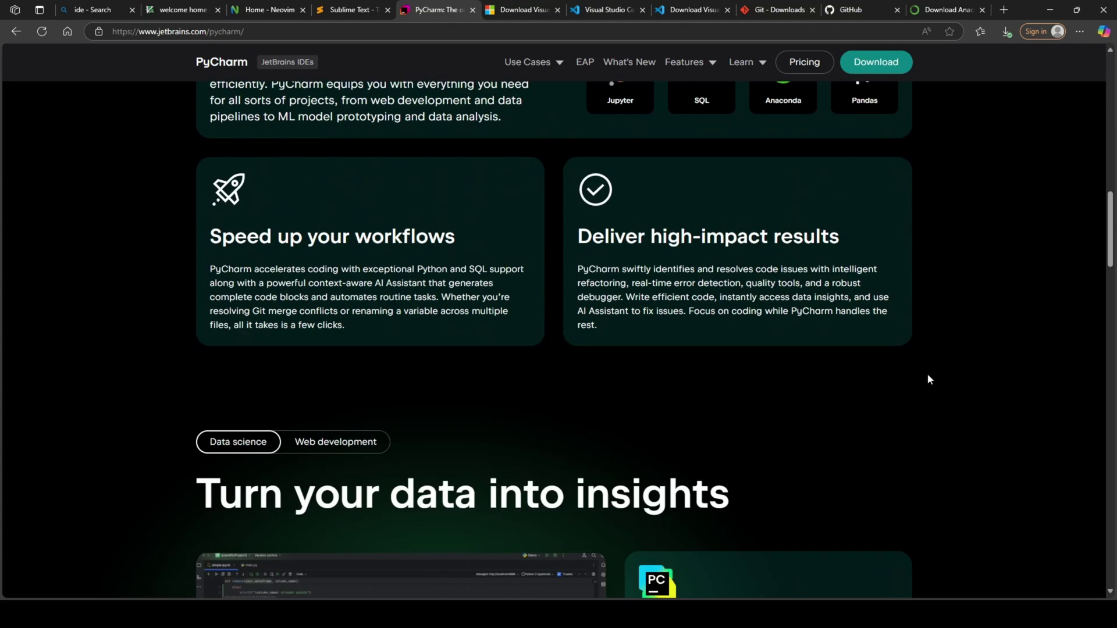
pyautogui.scroll(-5, 903, 465)
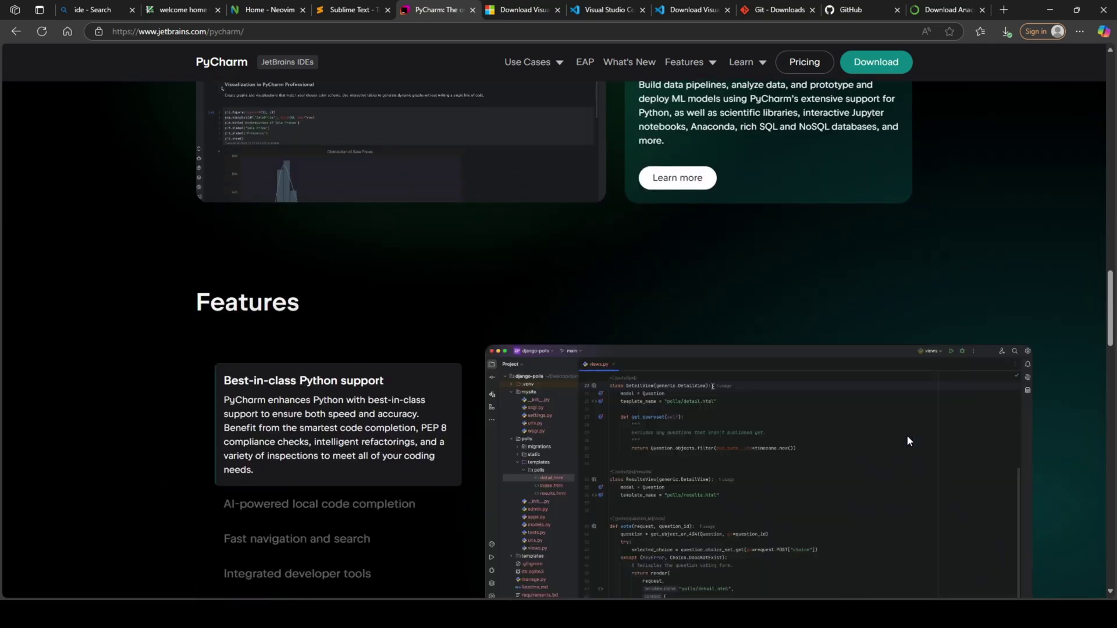
pyautogui.scroll(-4, 907, 435)
pyautogui.scroll(12, 907, 465)
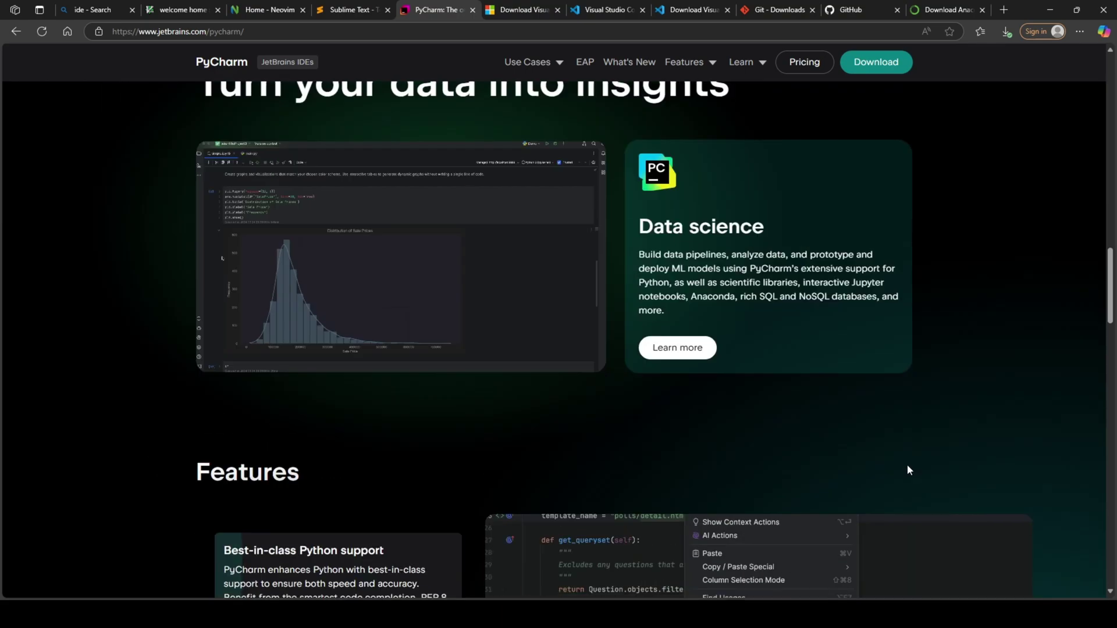
pyautogui.scroll(8, 907, 464)
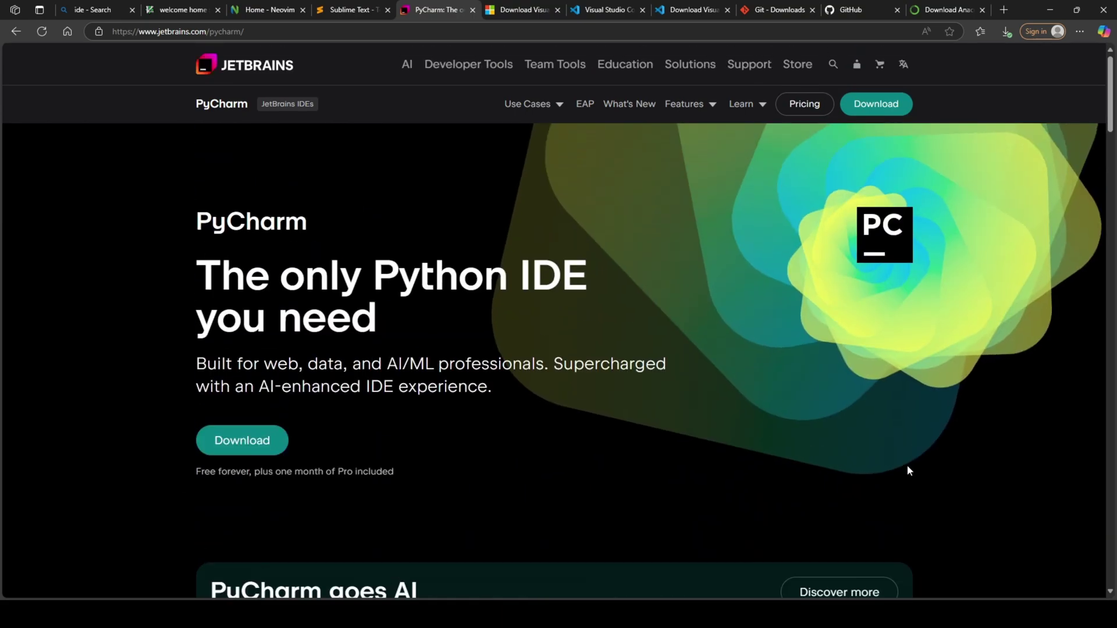
pyautogui.scroll(-6, 906, 466)
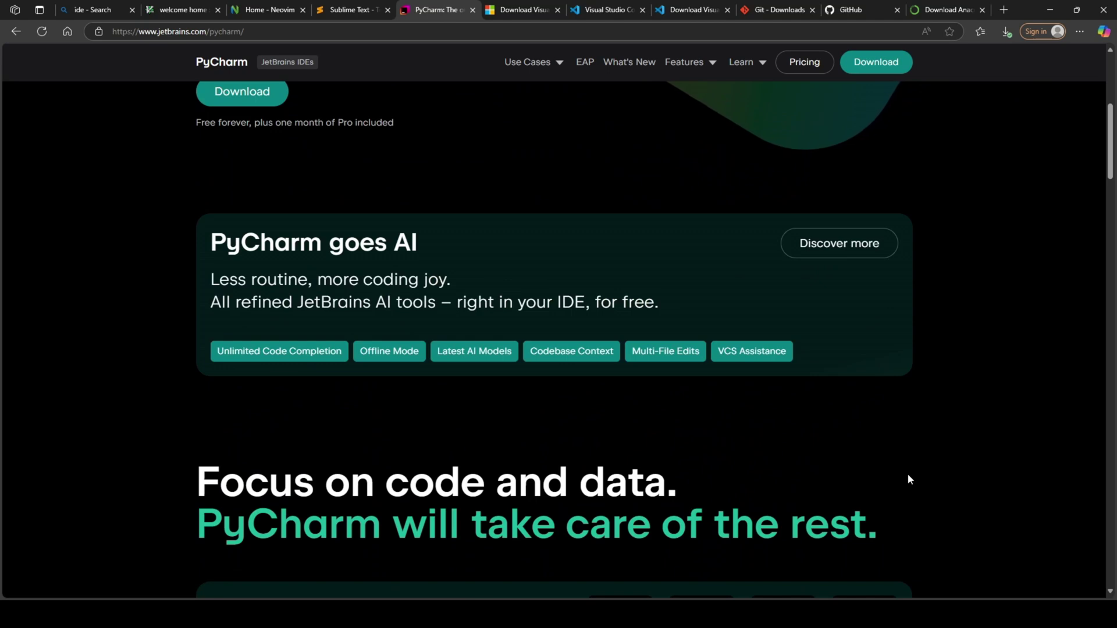
# Look over the Visual Studio 2022 downloads page and the Visual Studio Code home page down to the agent mode section.
pyautogui.hotkey('ctrl', 'Tab')
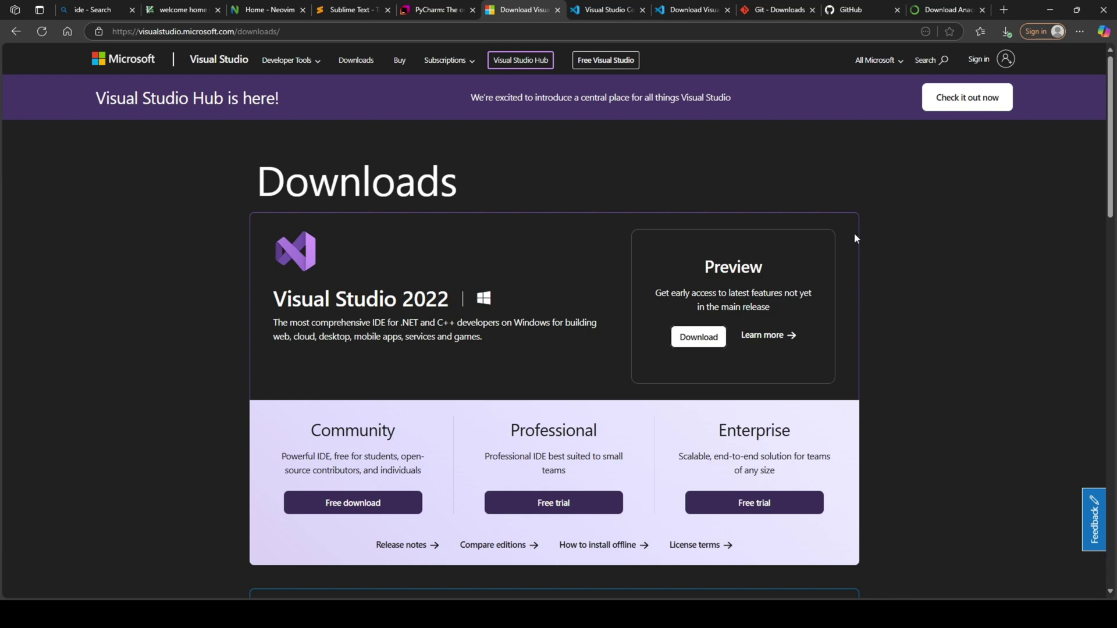
pyautogui.click(630, 8)
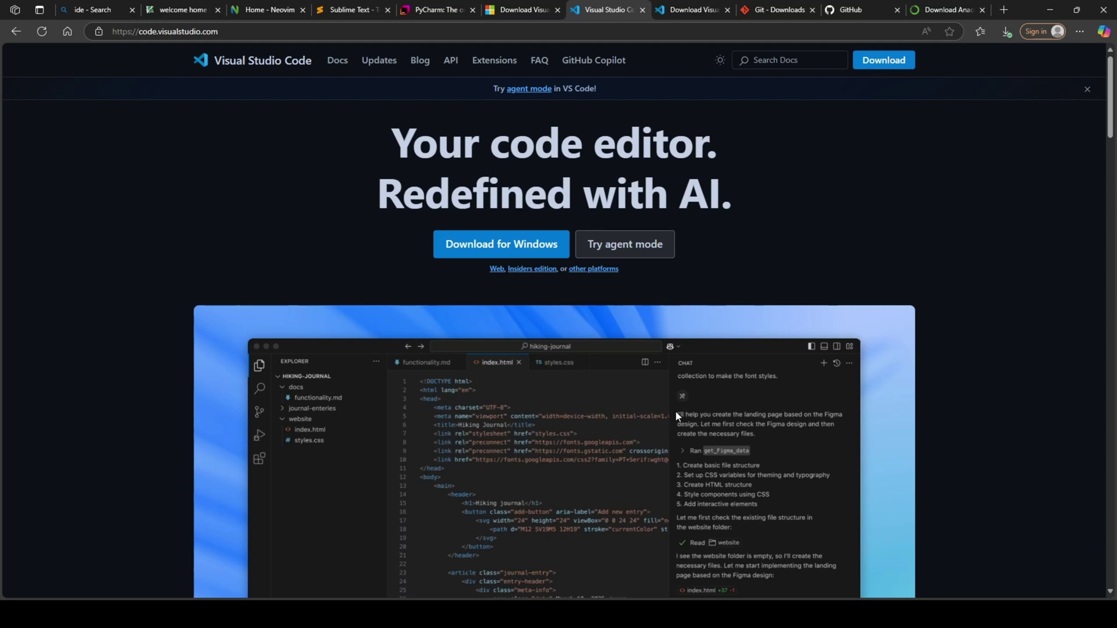
pyautogui.scroll(-5, 706, 382)
pyautogui.scroll(4, 738, 370)
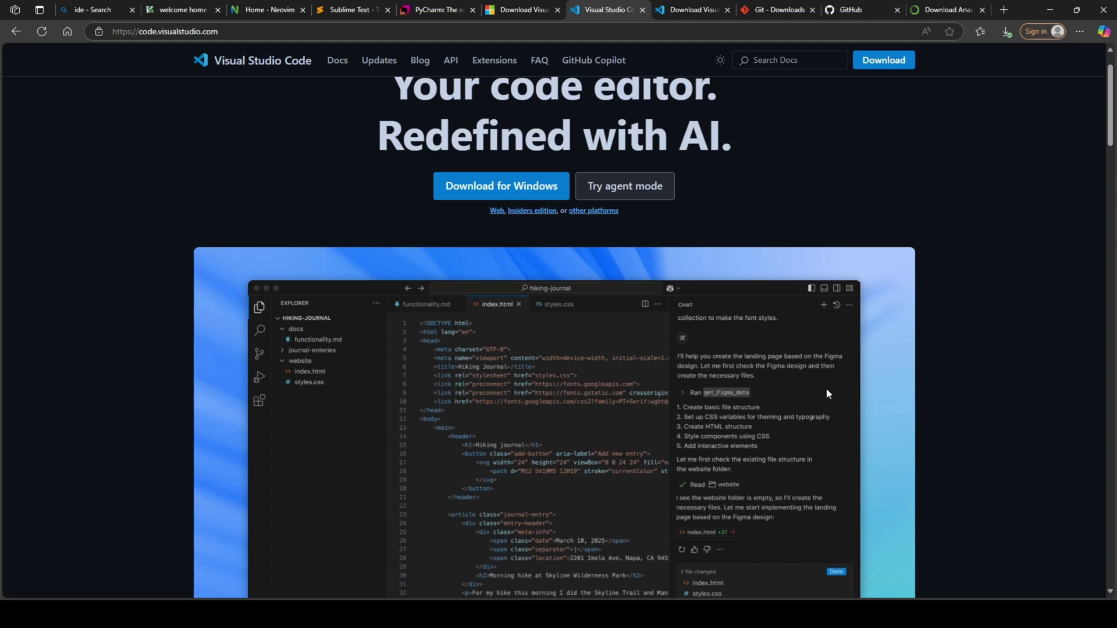
pyautogui.scroll(-15, 516, 354)
pyautogui.scroll(-4, 564, 450)
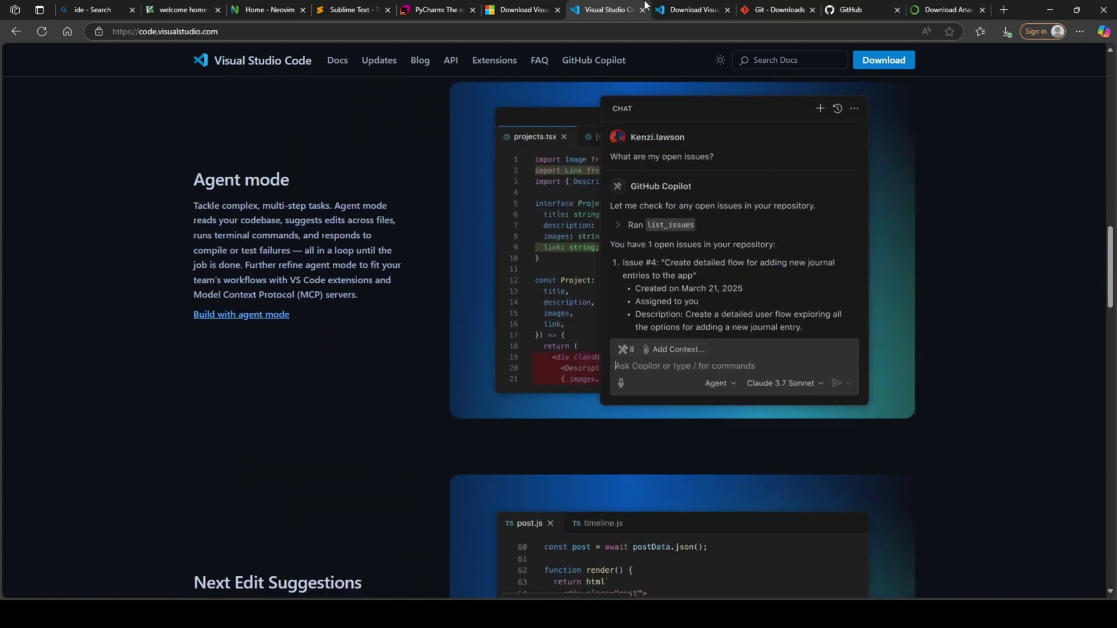
# View the already opened download pages for Visual Studio Code, Git and Anaconda.
pyautogui.click(670, 8)
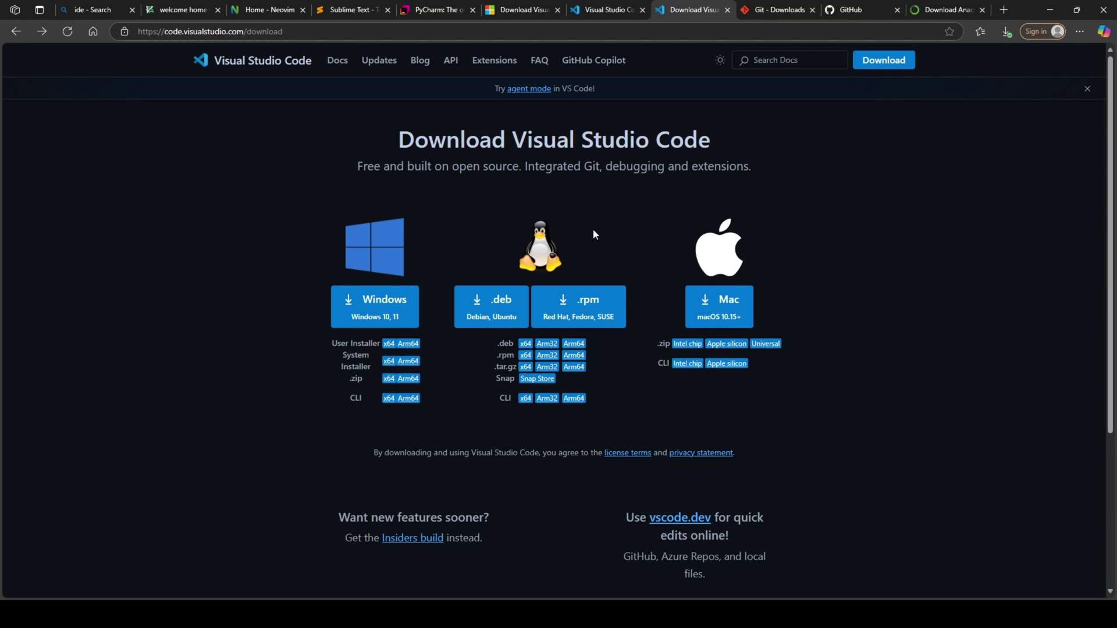
pyautogui.click(769, 10)
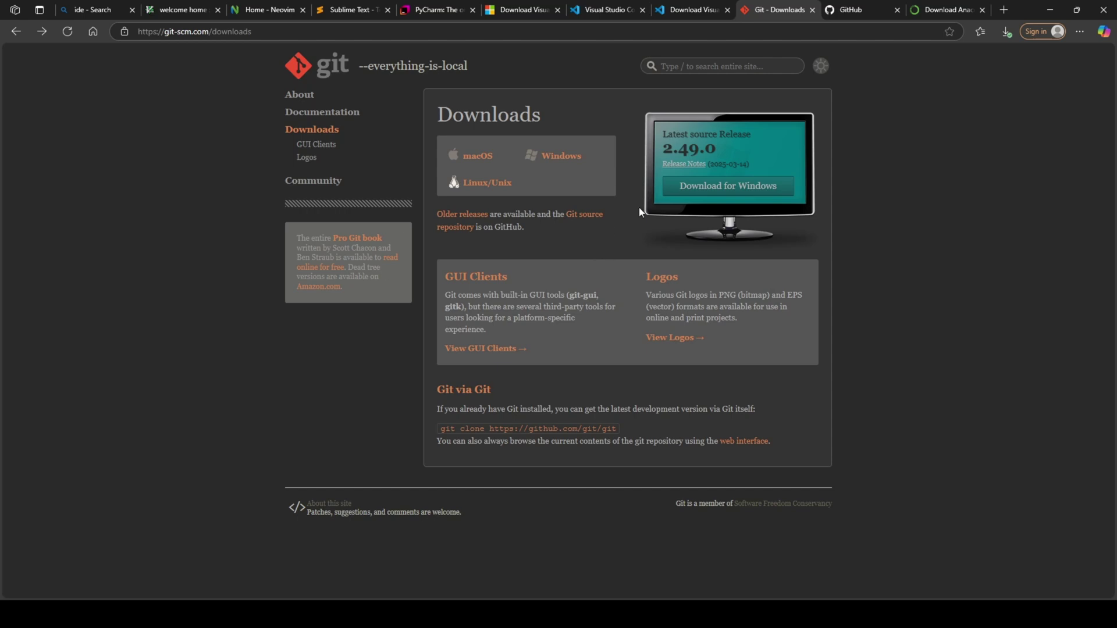
pyautogui.click(935, 7)
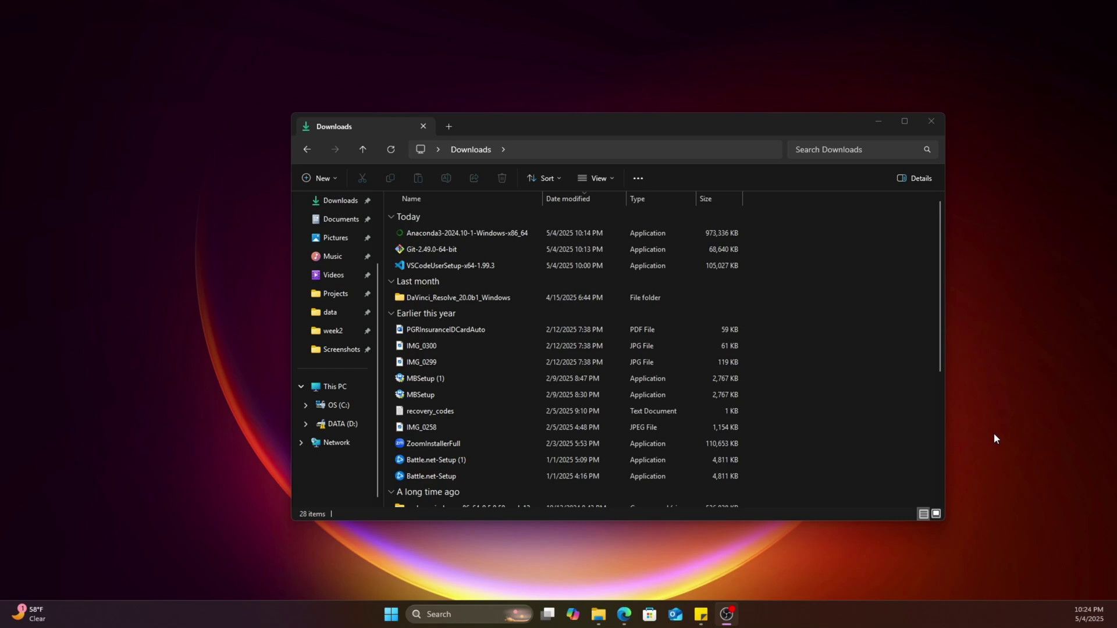
# Run the VSCodeUserSetup-x64-1.99.3 installer from the Downloads folder.
pyautogui.moveTo(767, 264); pyautogui.dragTo(563, 221)
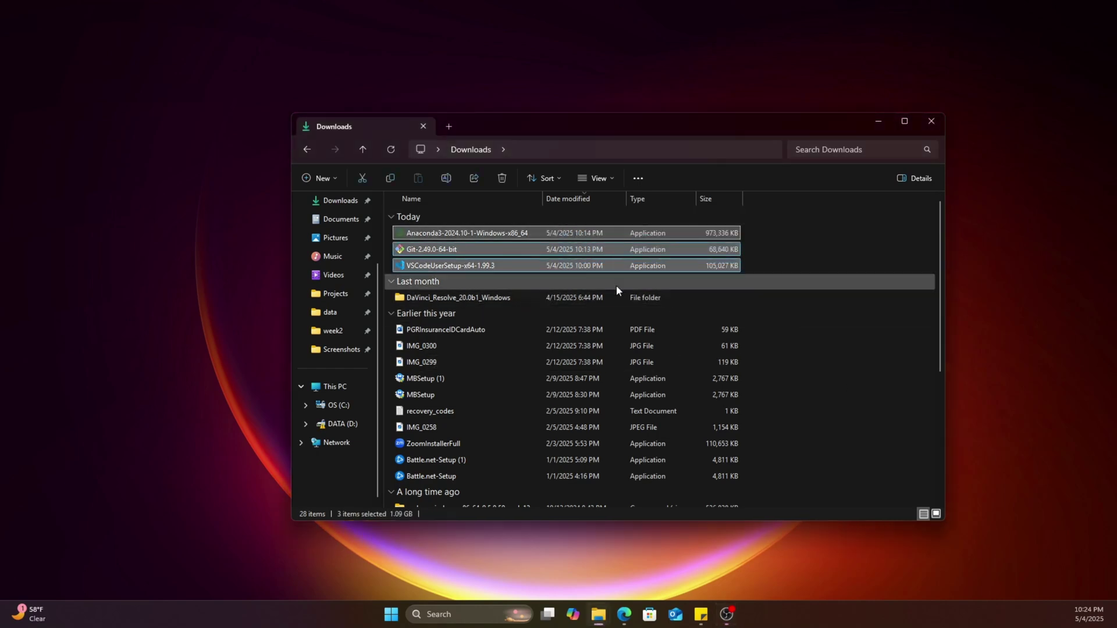
pyautogui.click(868, 290)
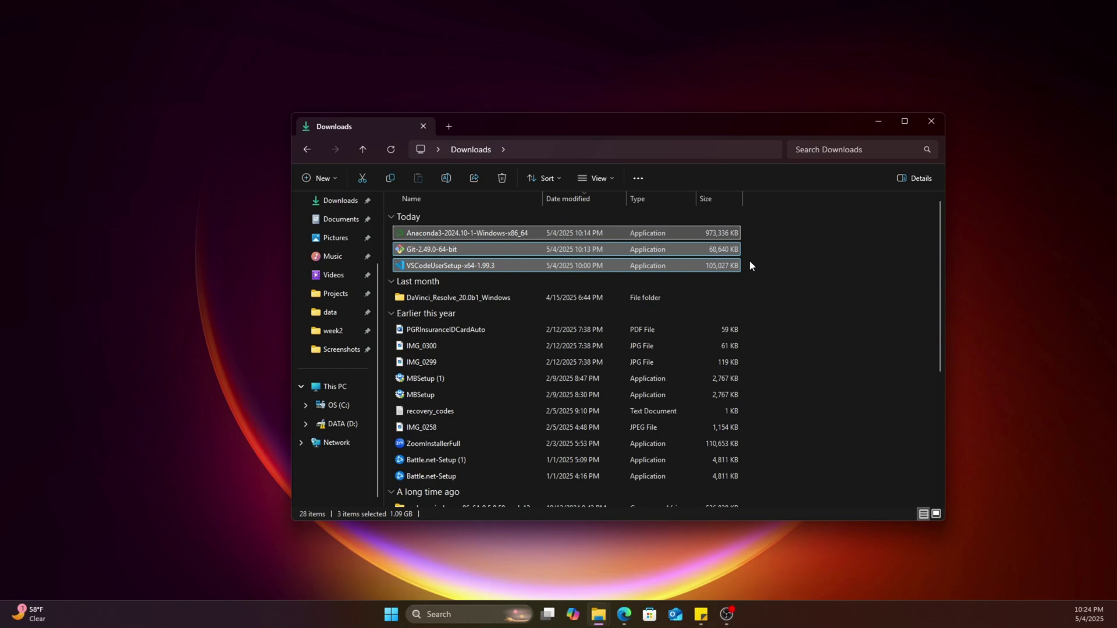
pyautogui.doubleClick(666, 267)
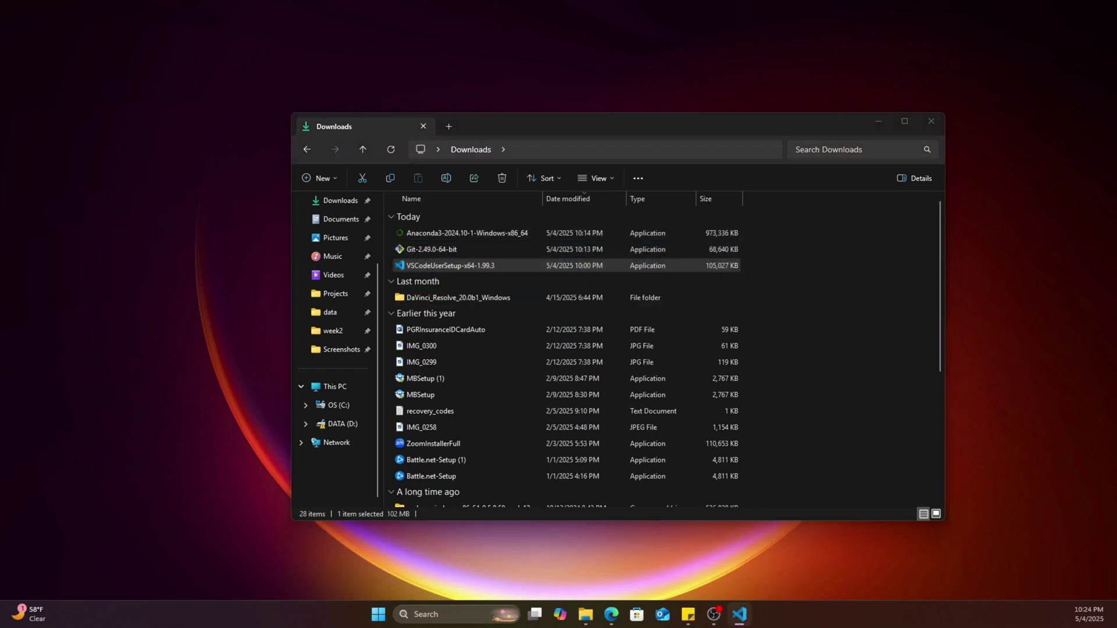
# Accept the Visual Studio Code license agreement and continue to the destination location page of the setup.
pyautogui.moveTo(893, 142); pyautogui.dragTo(518, 150)
pyautogui.scroll(-5, 471, 271)
pyautogui.click(360, 362)
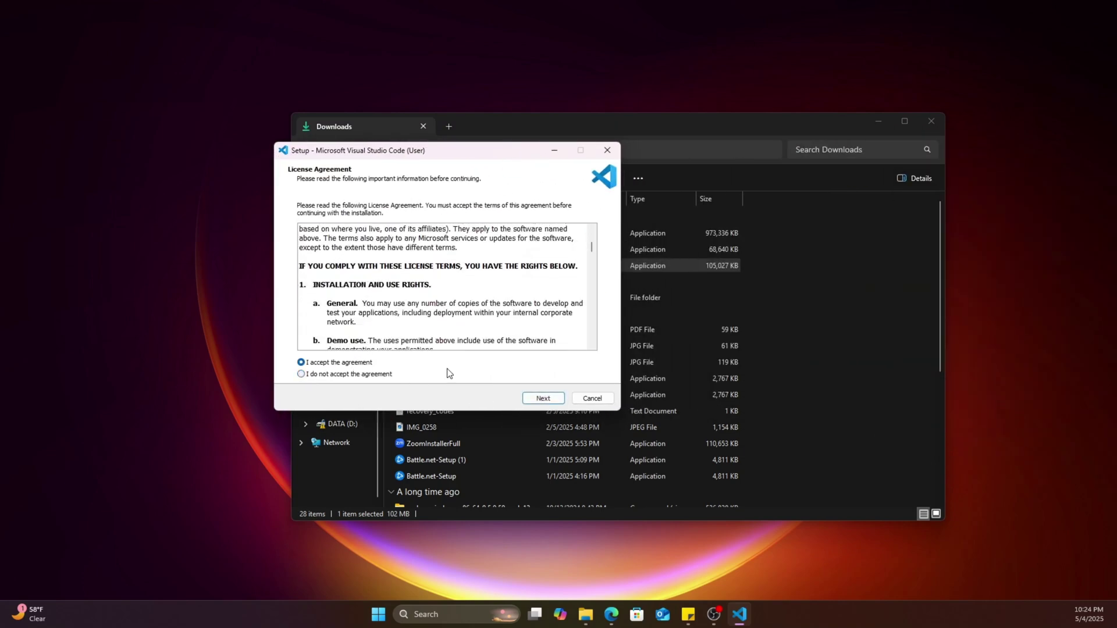
pyautogui.scroll(-2, 502, 294)
pyautogui.scroll(-3, 502, 294)
pyautogui.click(542, 397)
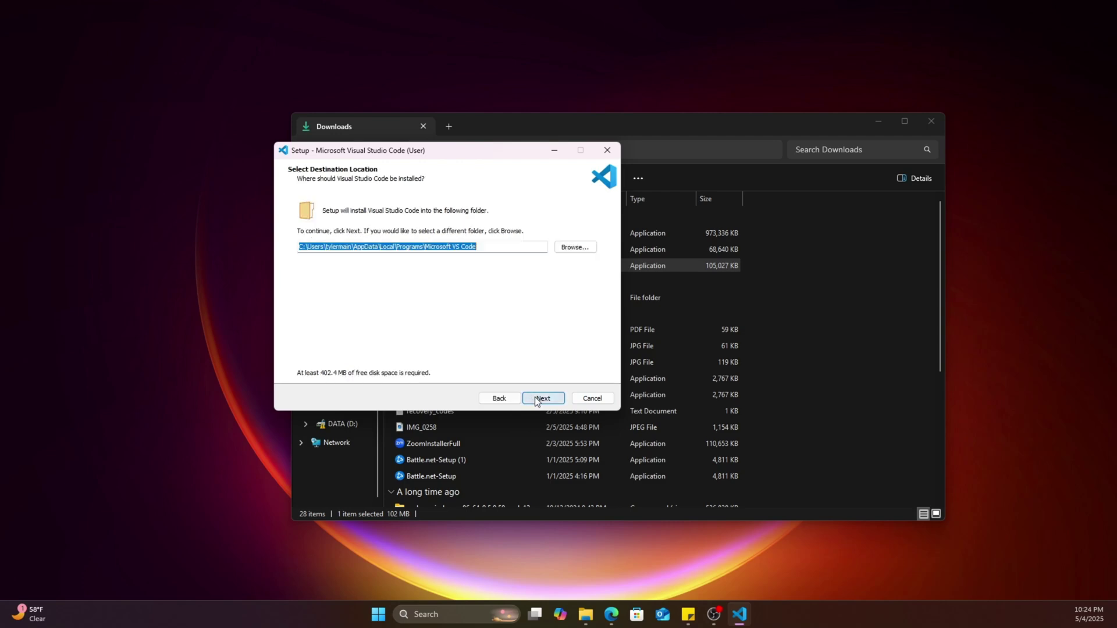
# Install Visual Studio Code with the default folders plus a desktop icon, and launch it on finishing the setup.
pyautogui.click(542, 399)
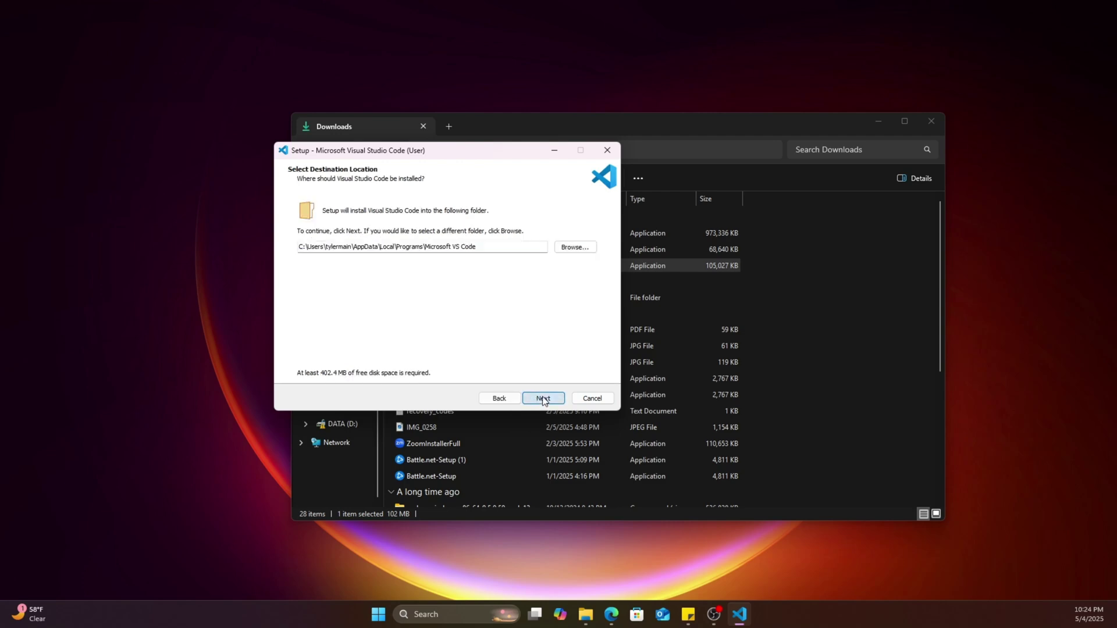
pyautogui.click(543, 399)
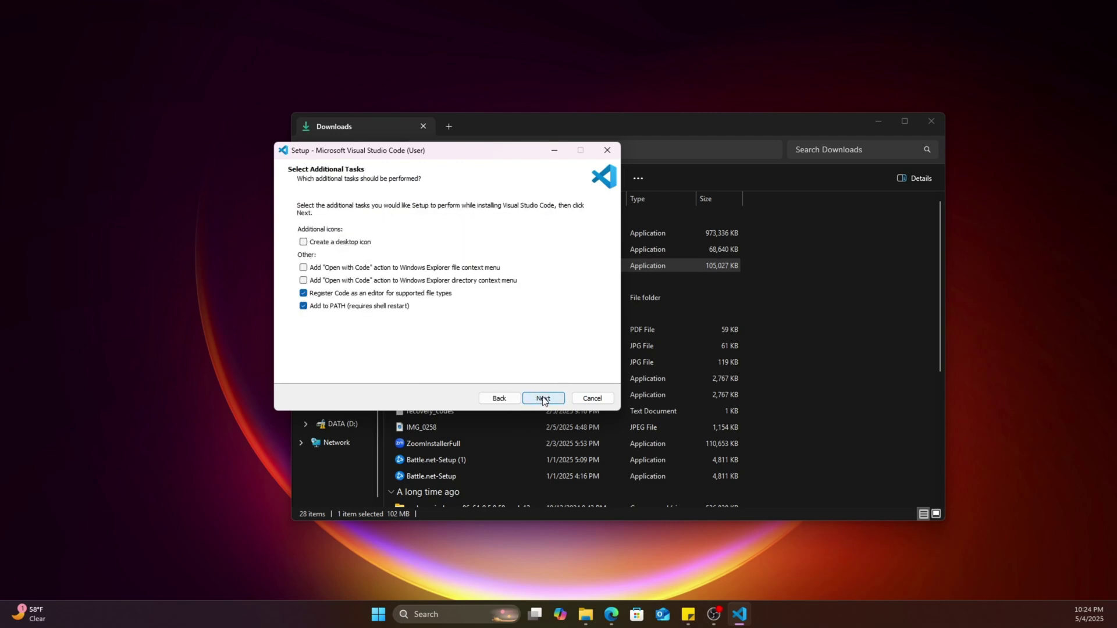
pyautogui.click(303, 242)
pyautogui.click(552, 399)
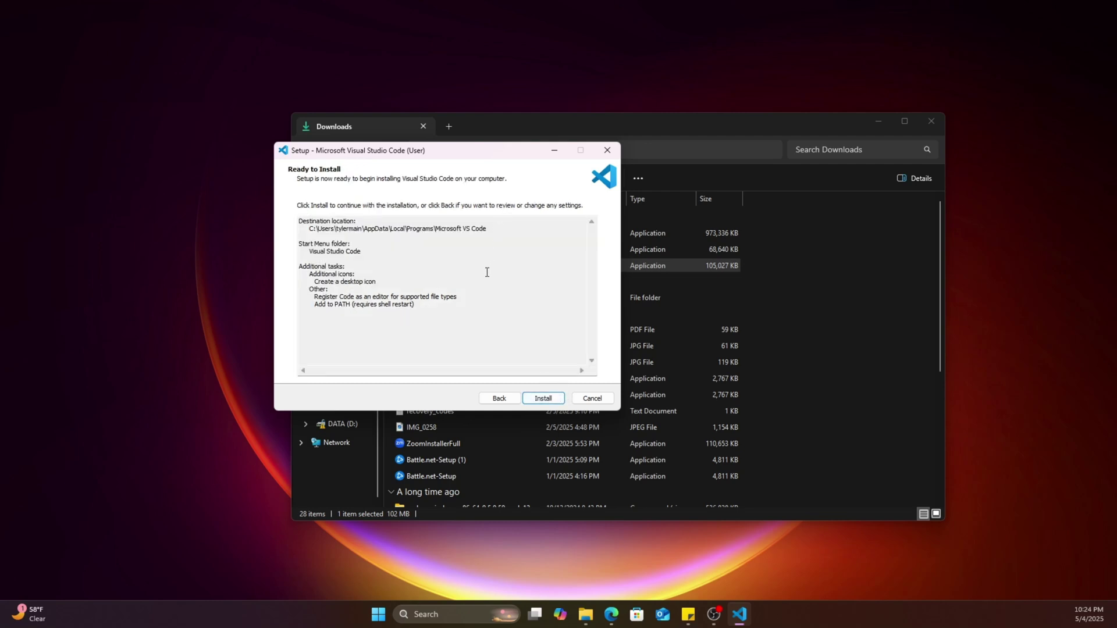
pyautogui.click(543, 399)
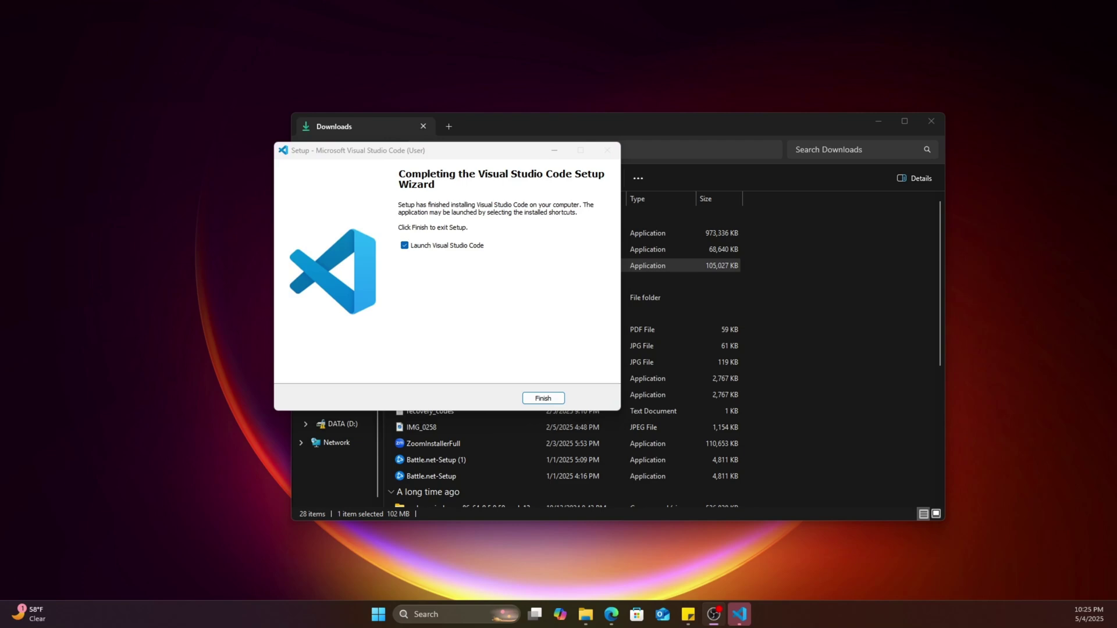
pyautogui.click(543, 398)
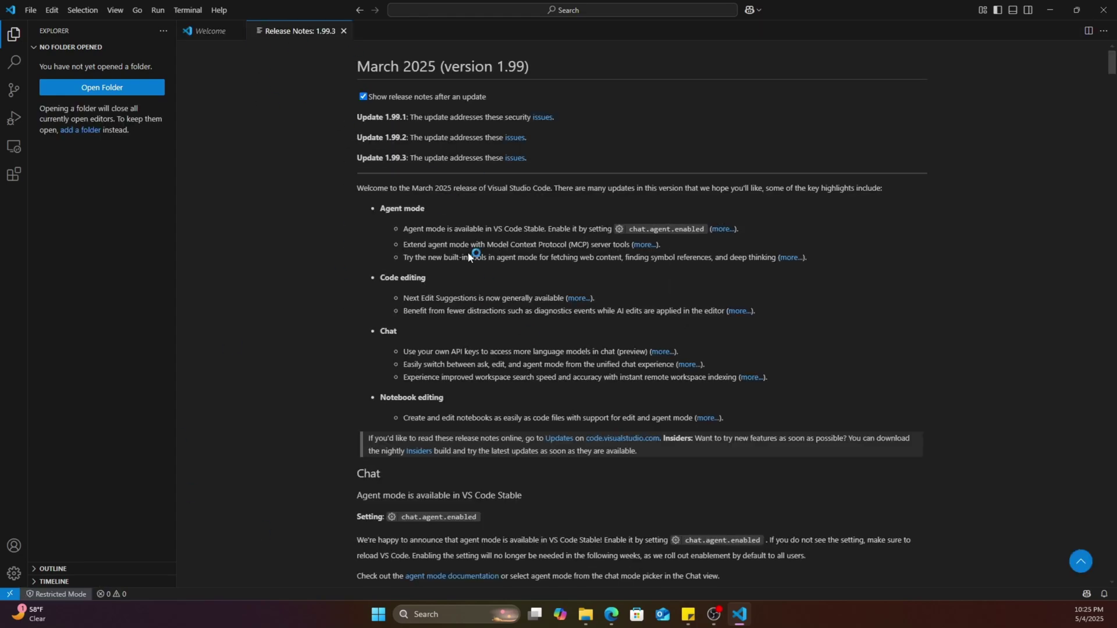
# Look through the 1.99.3 release notes and return to the Welcome page.
pyautogui.scroll(-10, 392, 181)
pyautogui.click(205, 35)
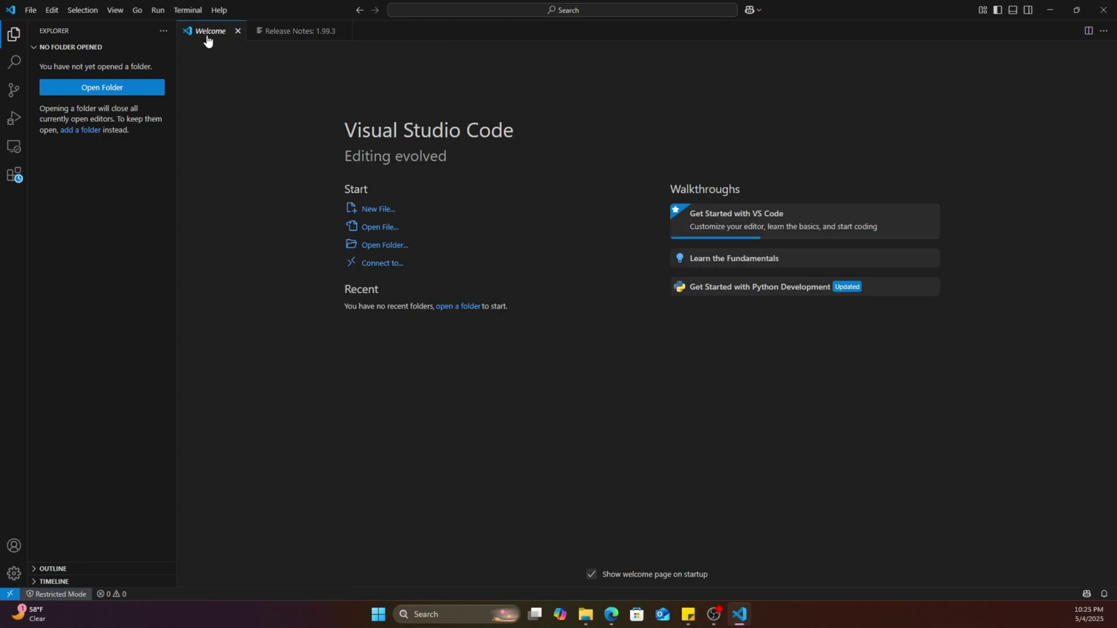
pyautogui.click(283, 37)
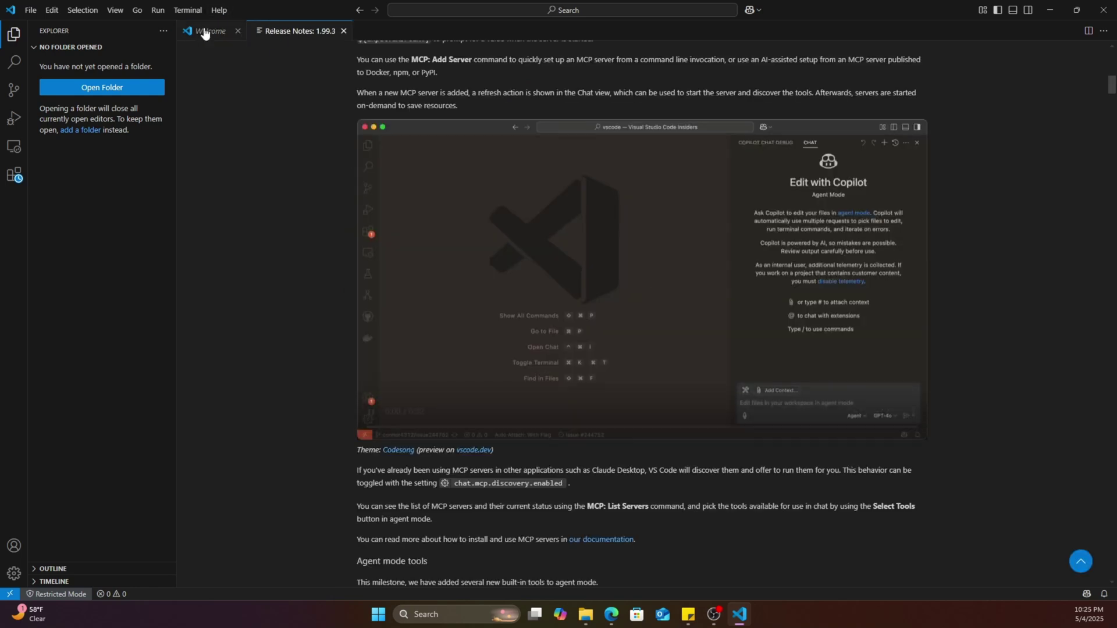
pyautogui.click(205, 33)
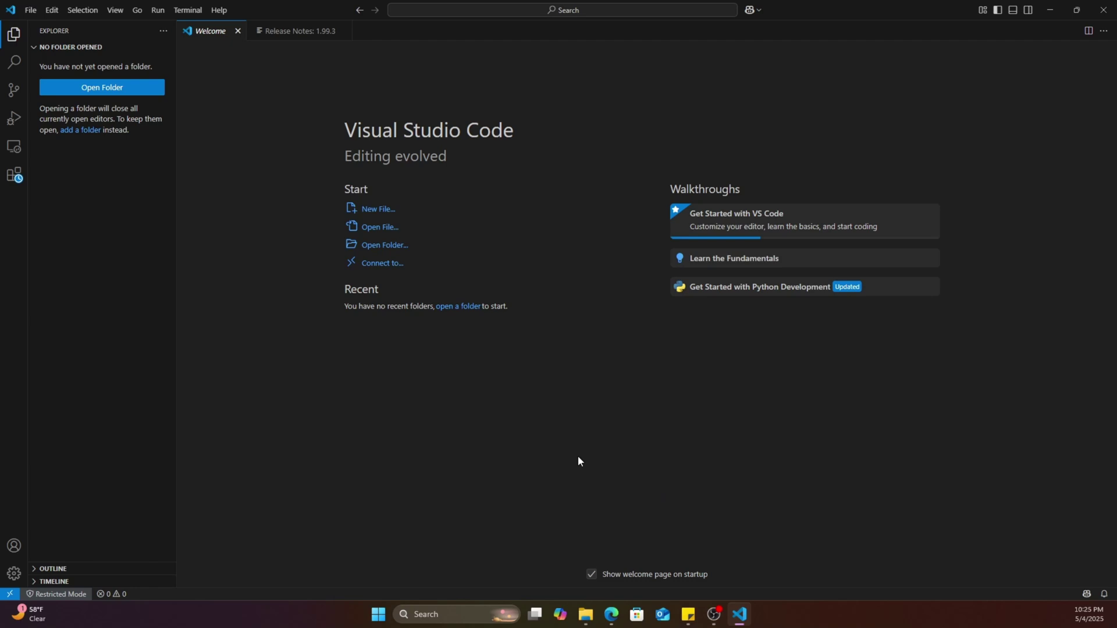
# Open the installed extensions list and examine the Pylance, Python and Rainbow CSV extensions.
pyautogui.click(15, 175)
pyautogui.click(14, 118)
pyautogui.click(15, 174)
pyautogui.click(96, 95)
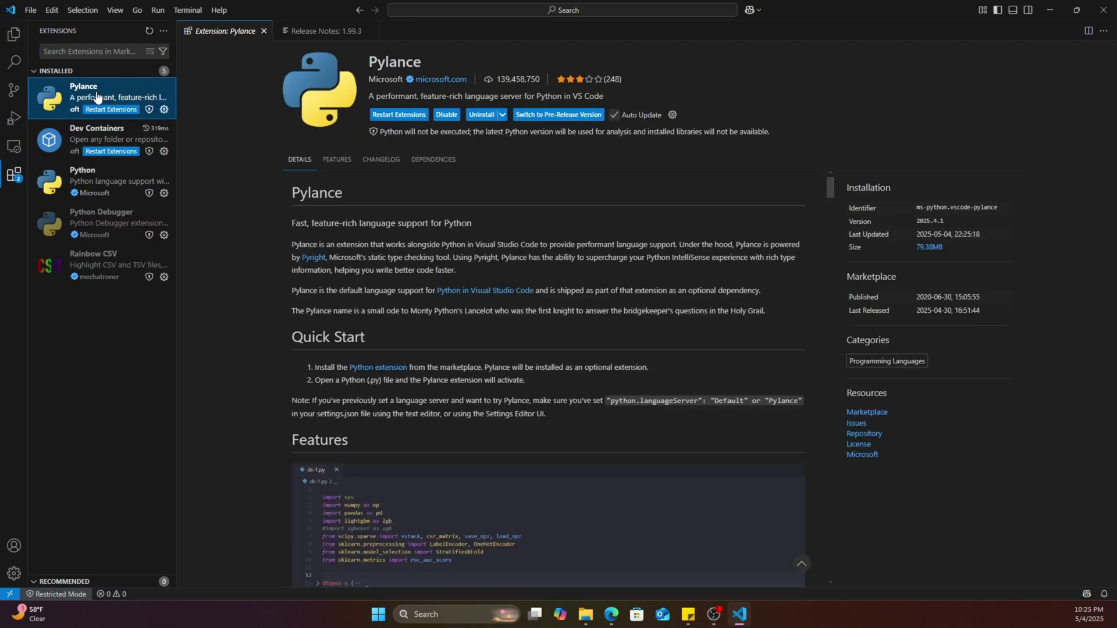
pyautogui.click(99, 180)
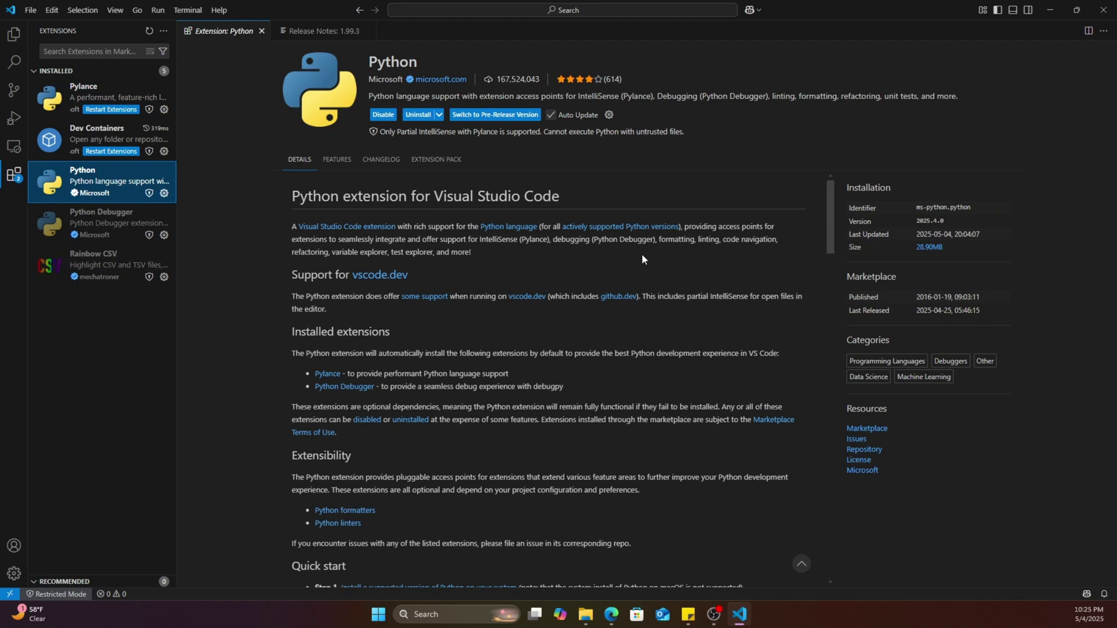
pyautogui.moveTo(114, 258)
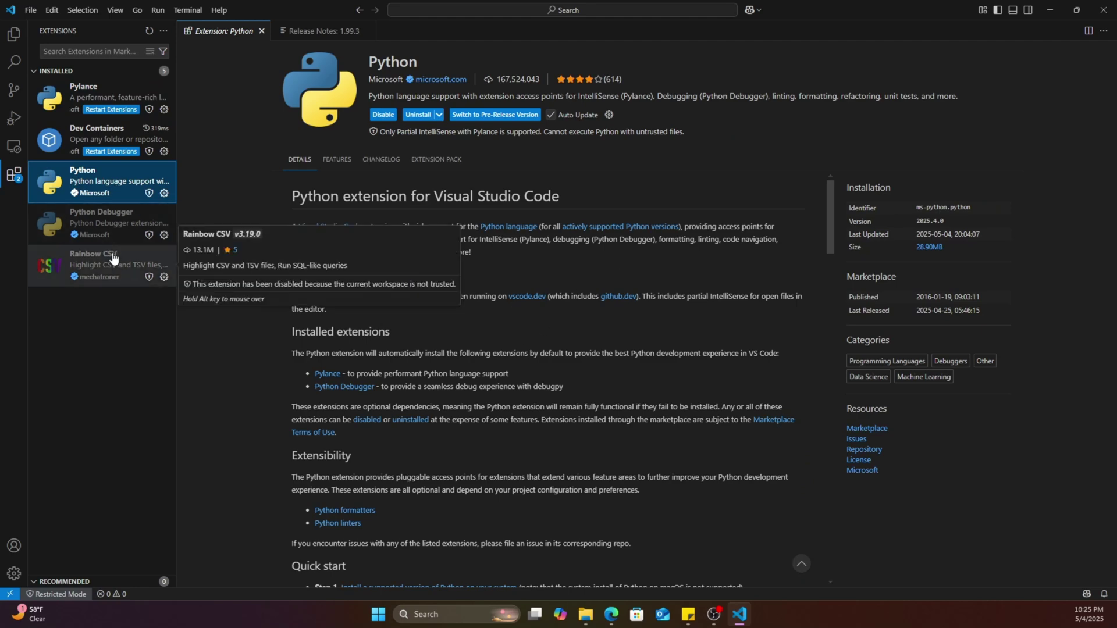
# Examine the Python Debugger and Rainbow CSV extensions, and minimize the editor window.
pyautogui.click(105, 223)
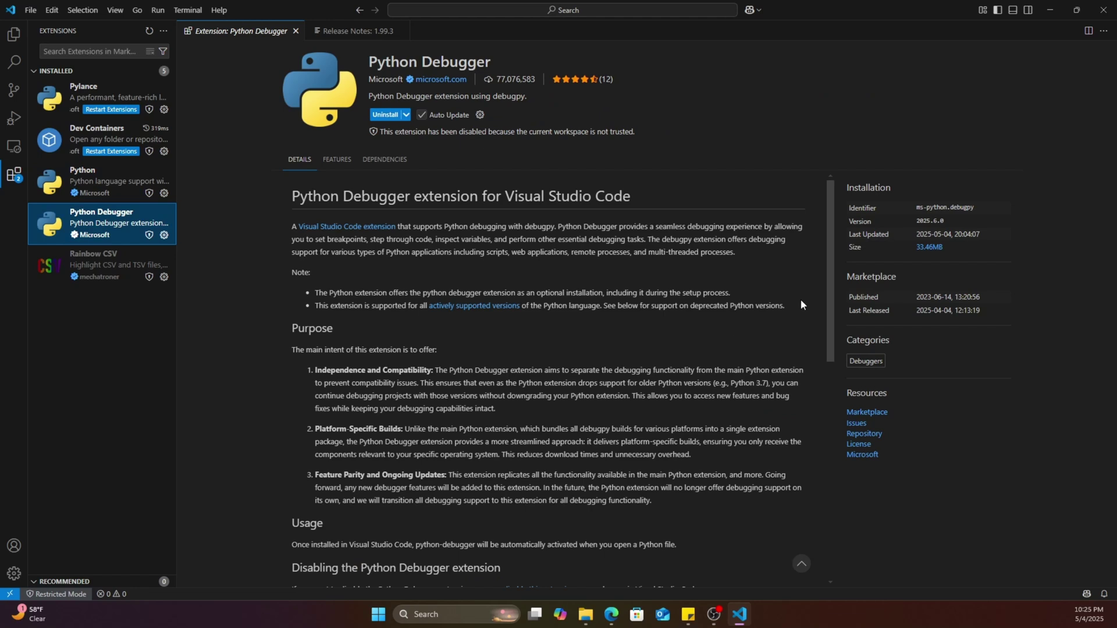
pyautogui.moveTo(107, 269)
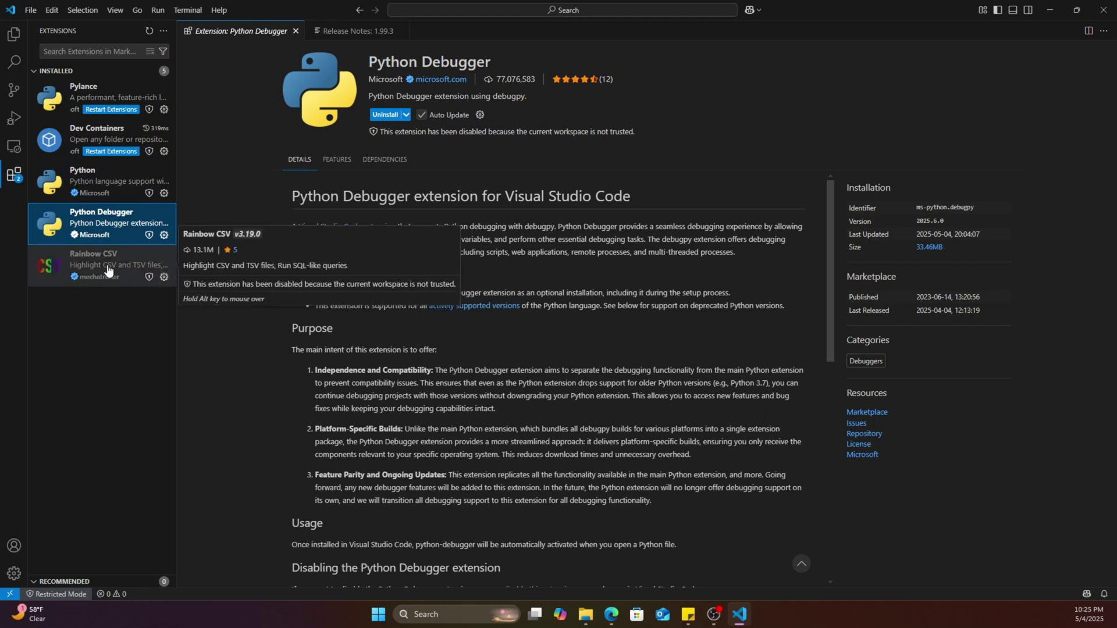
pyautogui.click(1055, 7)
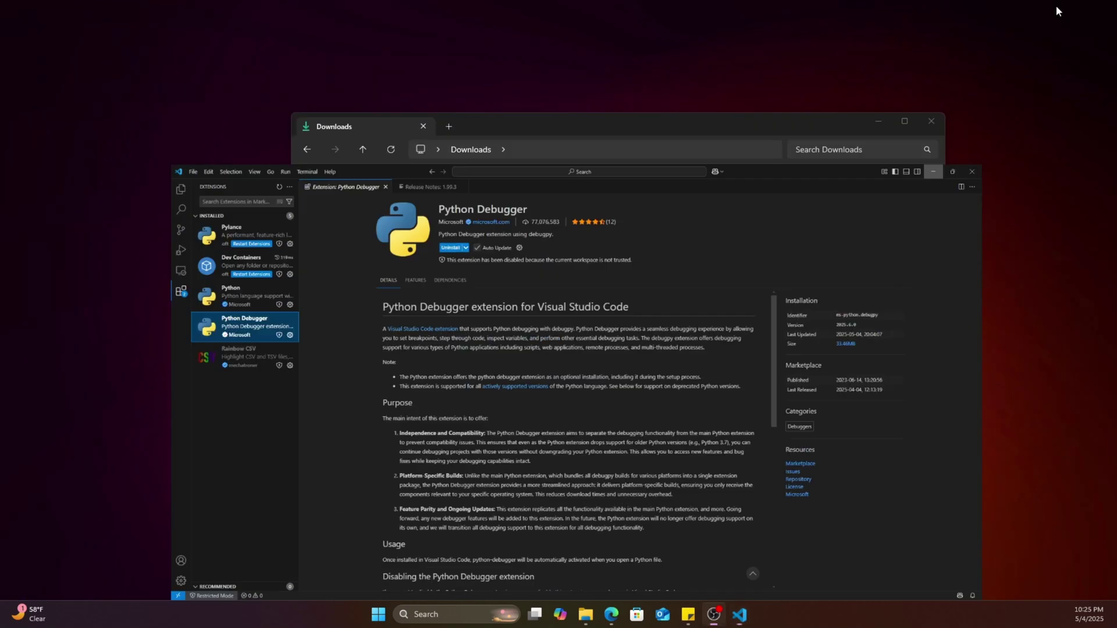
# Run the Git 2.49.0 installer up to its destination folder page, decline the existing folder, and exit the setup.
pyautogui.doubleClick(509, 245)
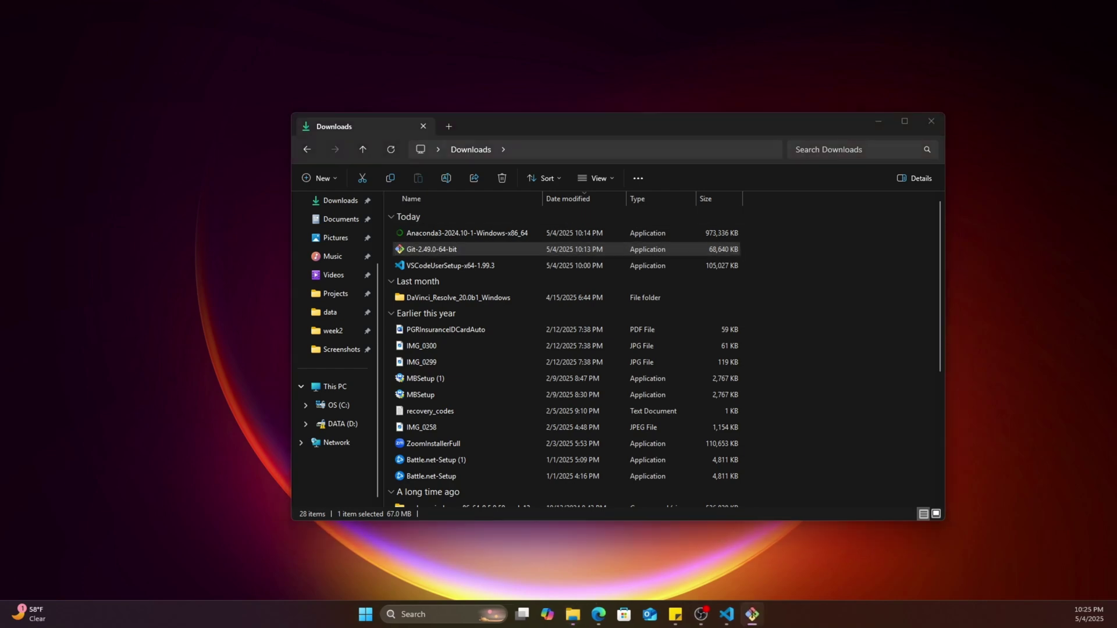
pyautogui.scroll(-8, 585, 350)
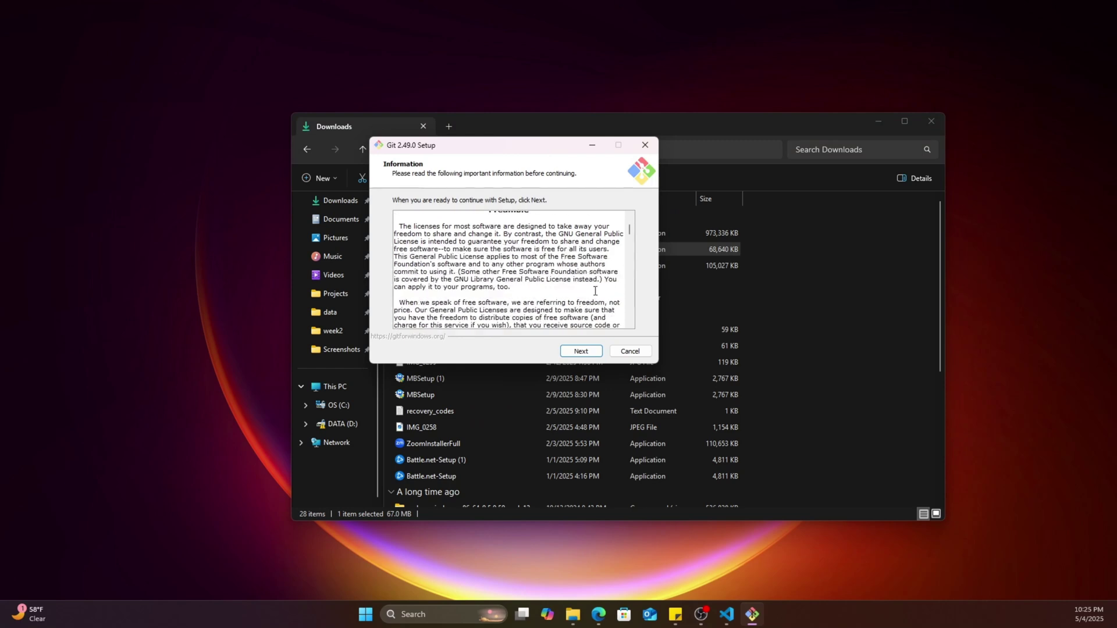
pyautogui.click(582, 350)
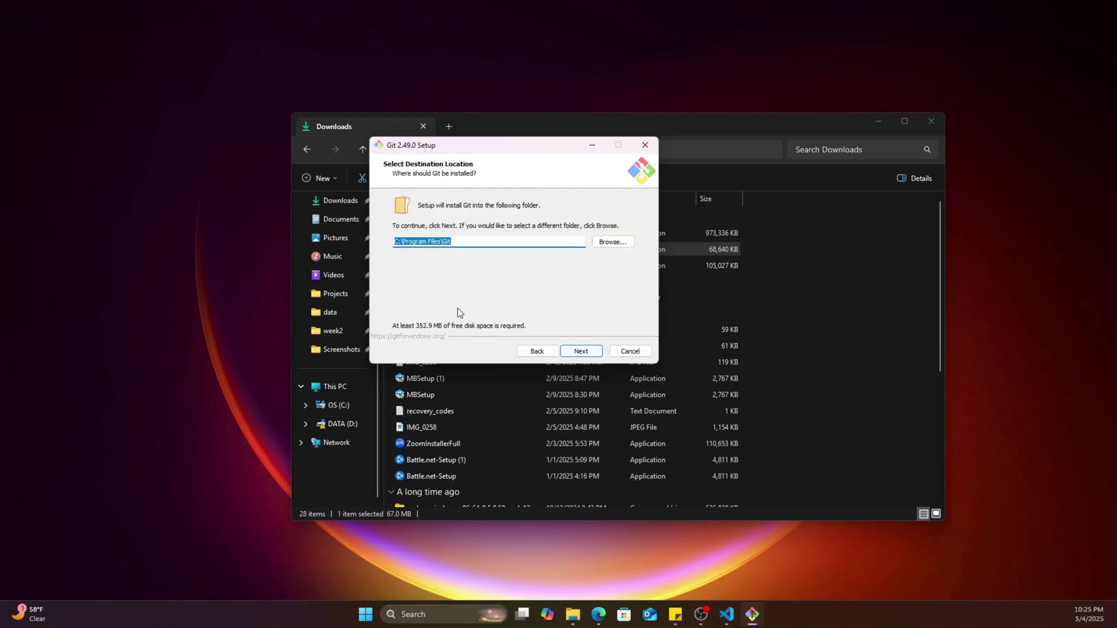
pyautogui.click(582, 351)
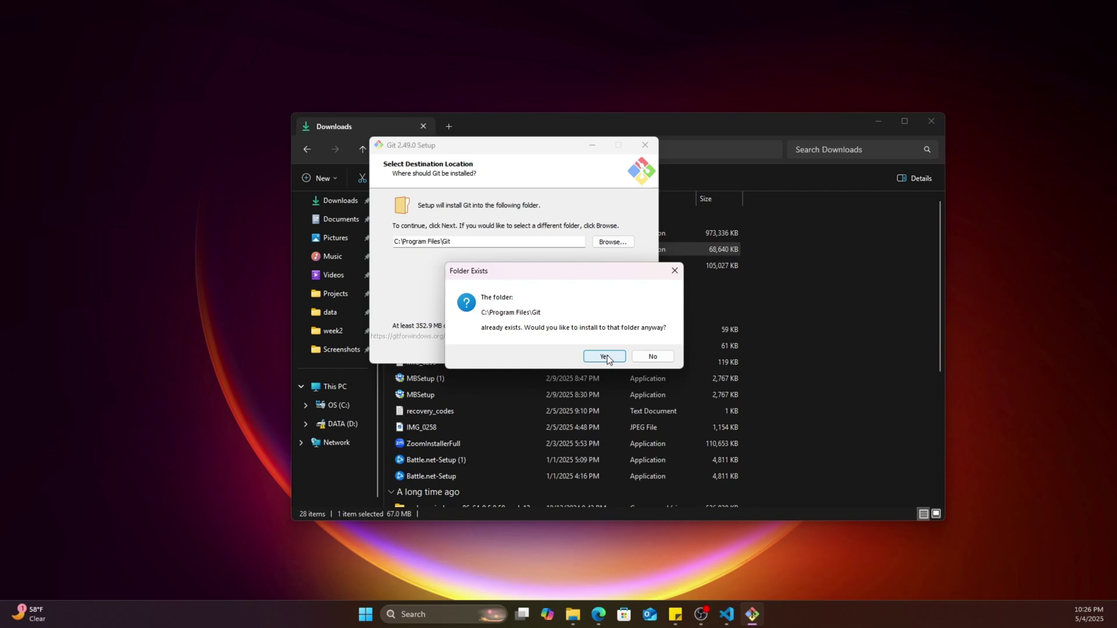
pyautogui.click(653, 356)
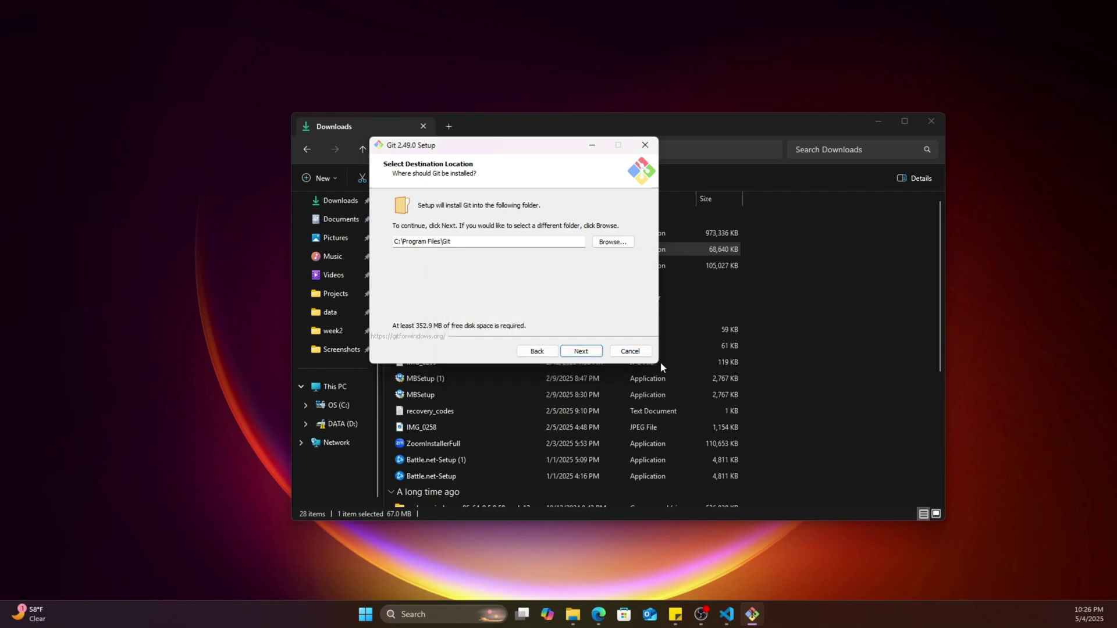
pyautogui.click(631, 352)
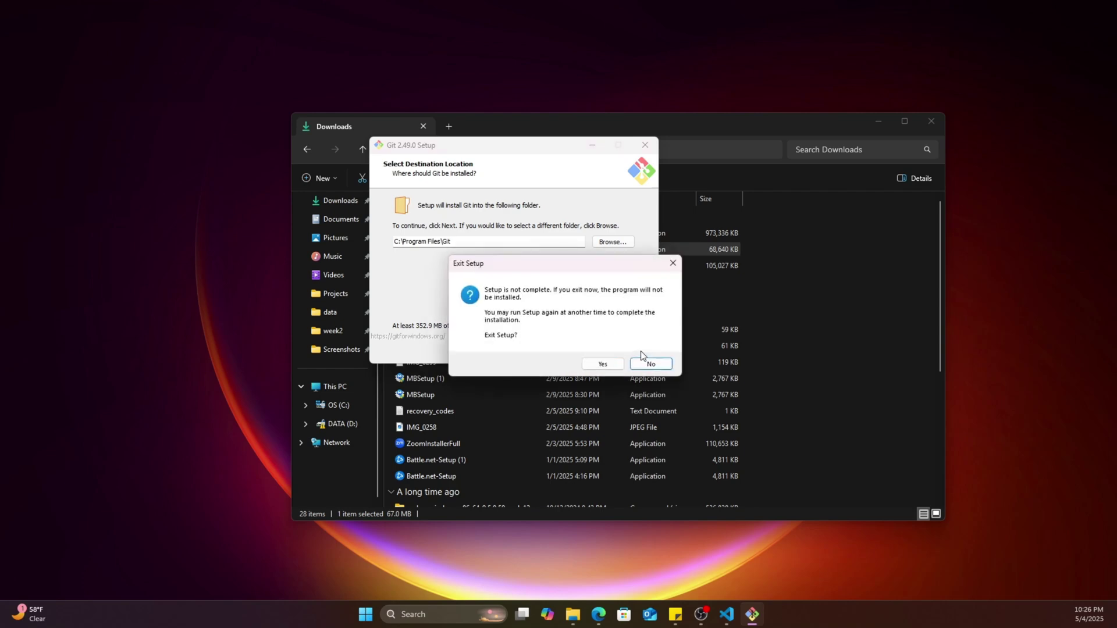
pyautogui.click(603, 365)
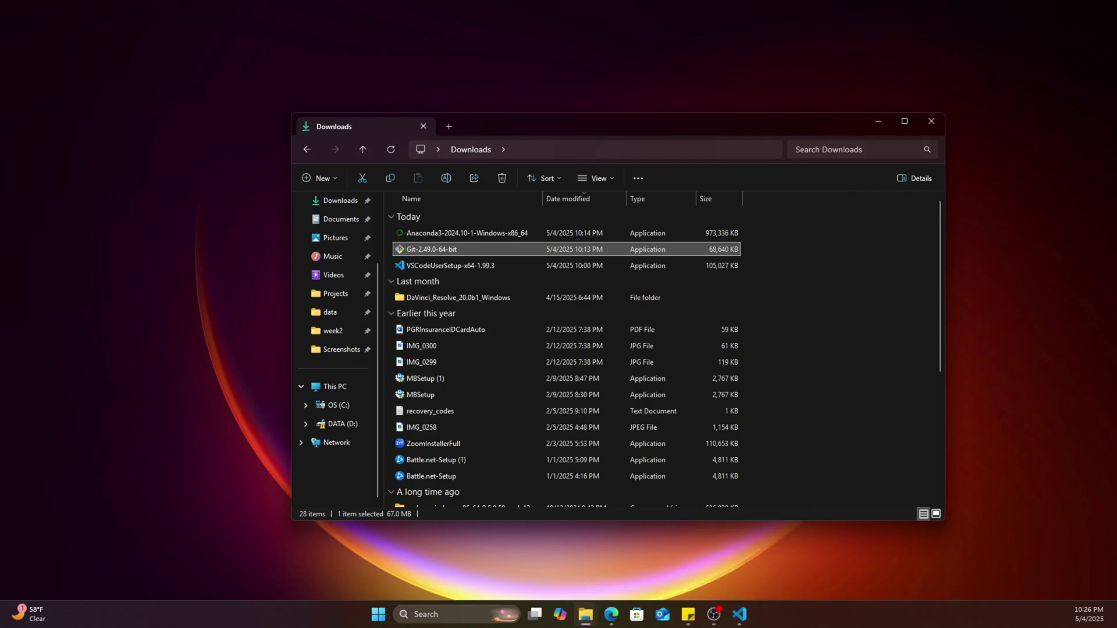
# Run the downloaded Anaconda3-2024.10-1 installer, look through its license agreement and accept the terms.
pyautogui.doubleClick(590, 232)
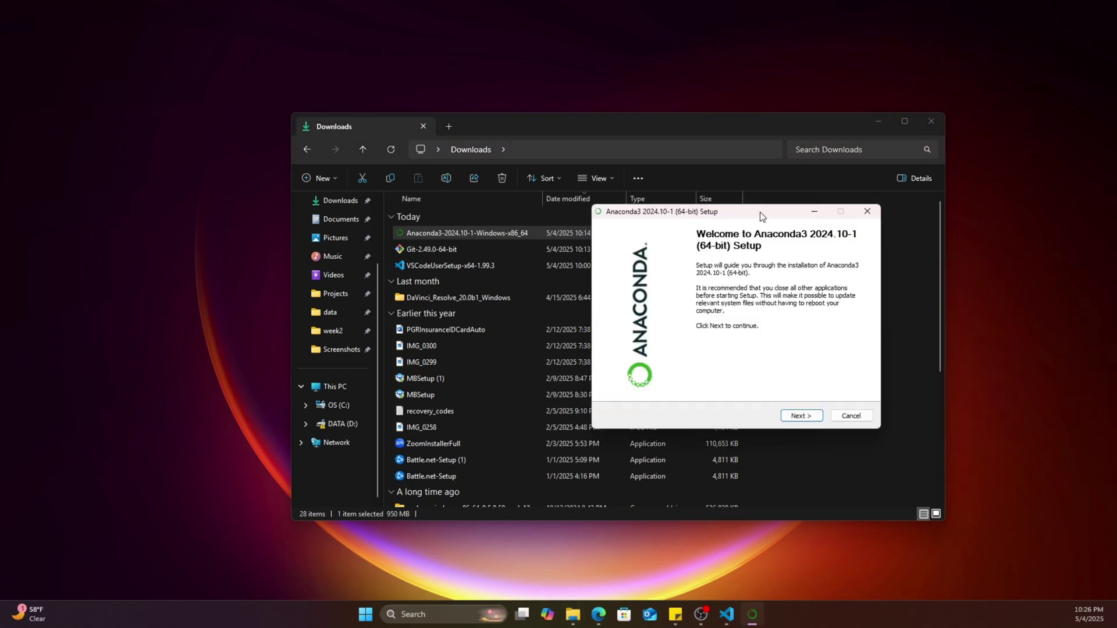
pyautogui.click(640, 381)
pyautogui.press('pagedown')
pyautogui.press('pagedown')
pyautogui.press('pagedown')
pyautogui.press('pagedown')
pyautogui.press('pagedown')
pyautogui.press('pagedown')
pyautogui.press('pagedown')
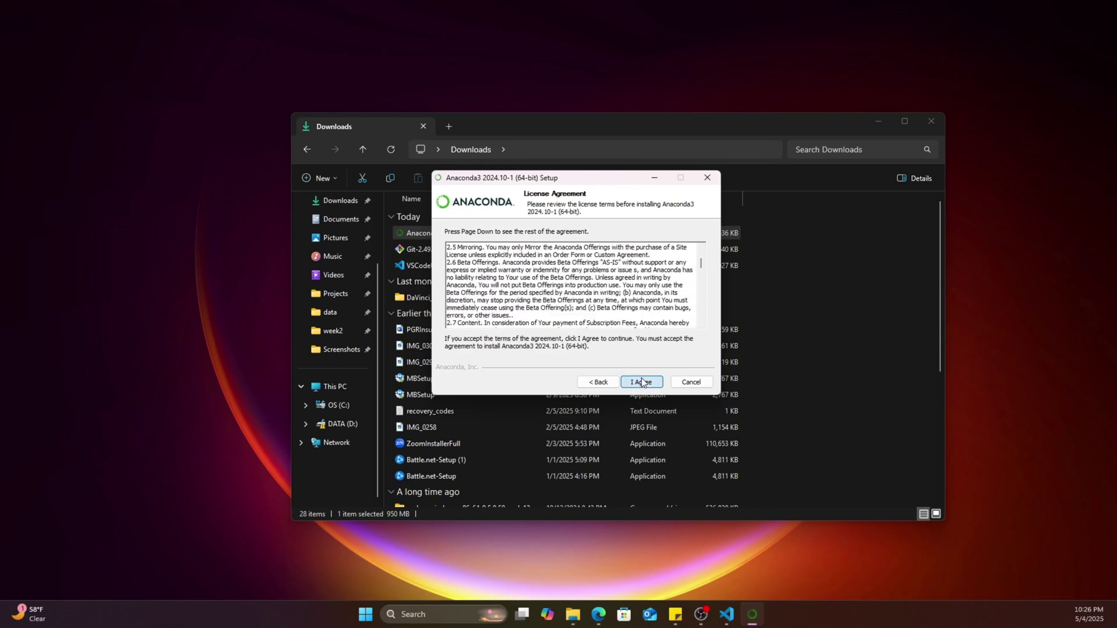
pyautogui.click(642, 381)
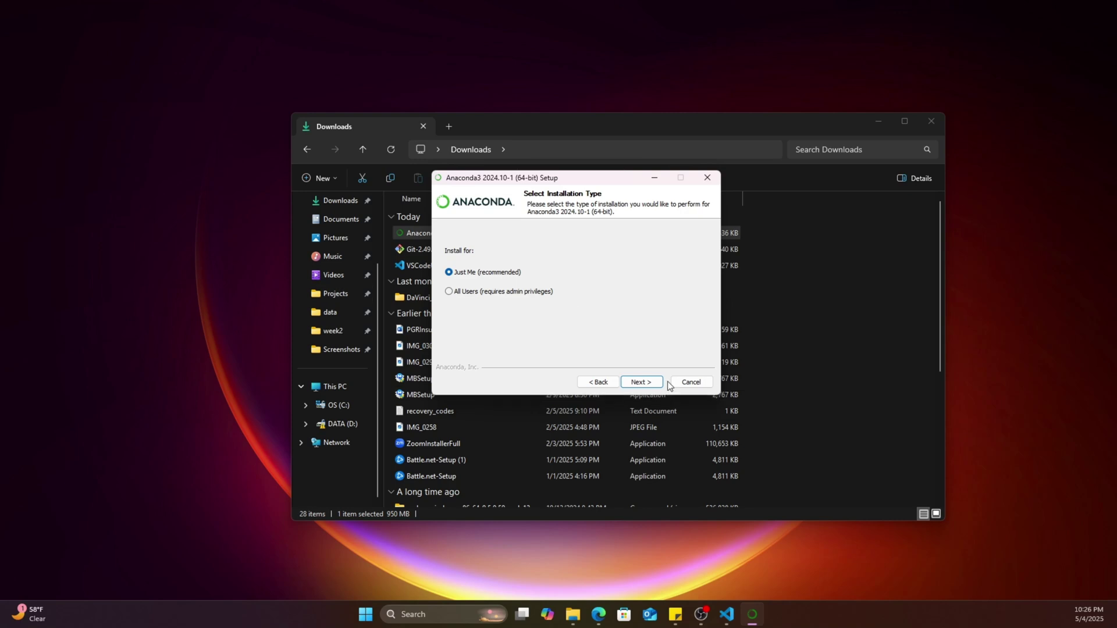
# Install Anaconda3 for Just Me in the default anaconda3 folder, with shortcuts created and Anaconda3 registered as default Python 3.12.
pyautogui.click(639, 382)
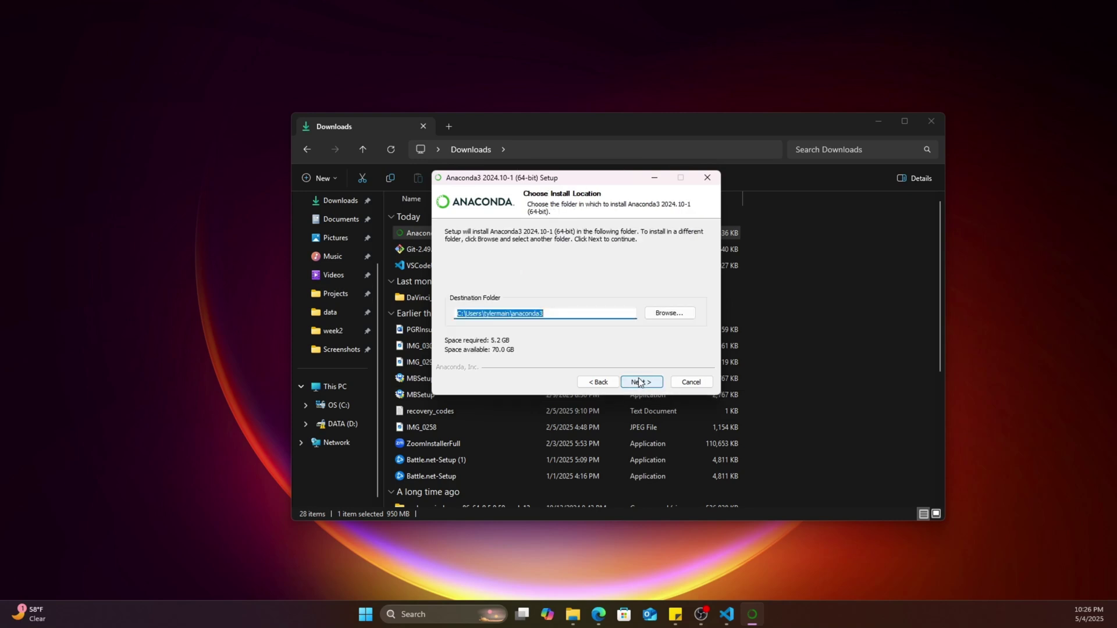
pyautogui.click(640, 382)
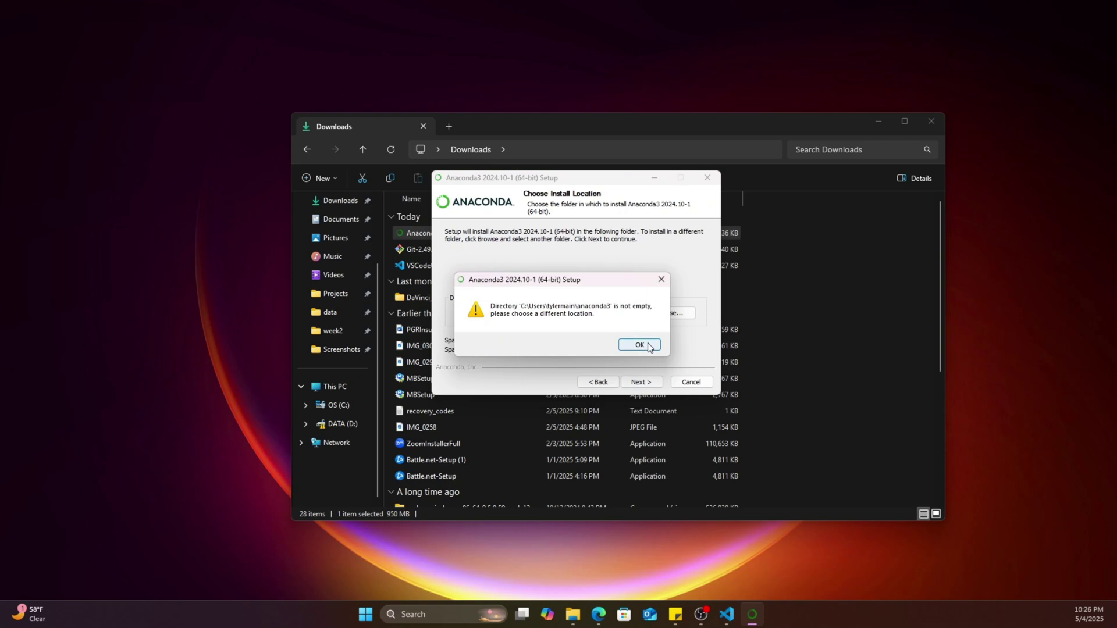
pyautogui.click(649, 346)
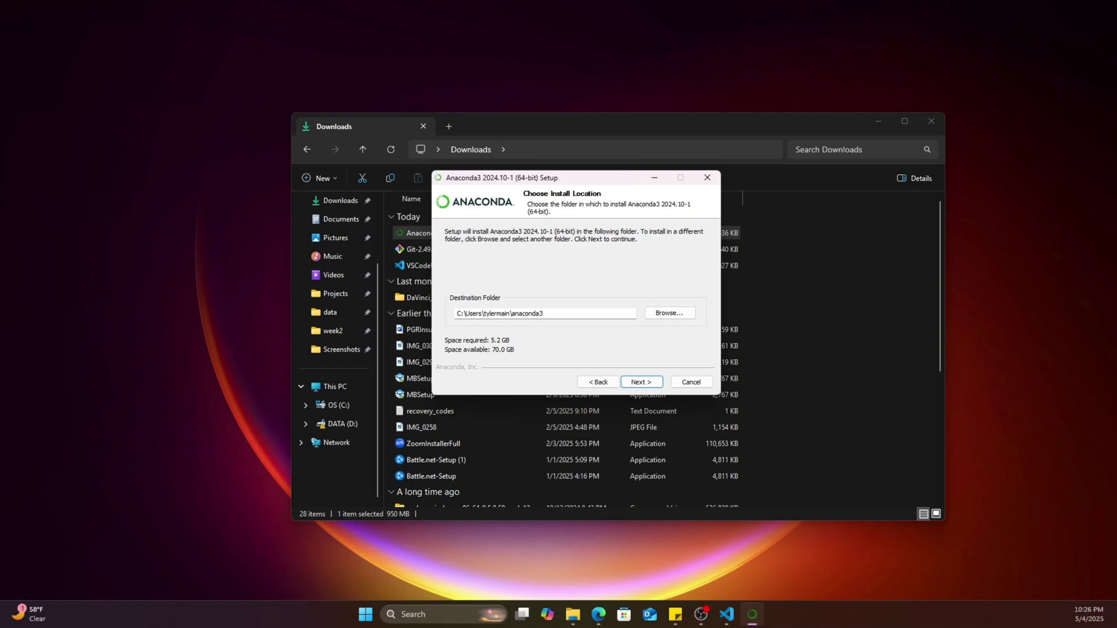
pyautogui.click(637, 377)
pyautogui.click(652, 383)
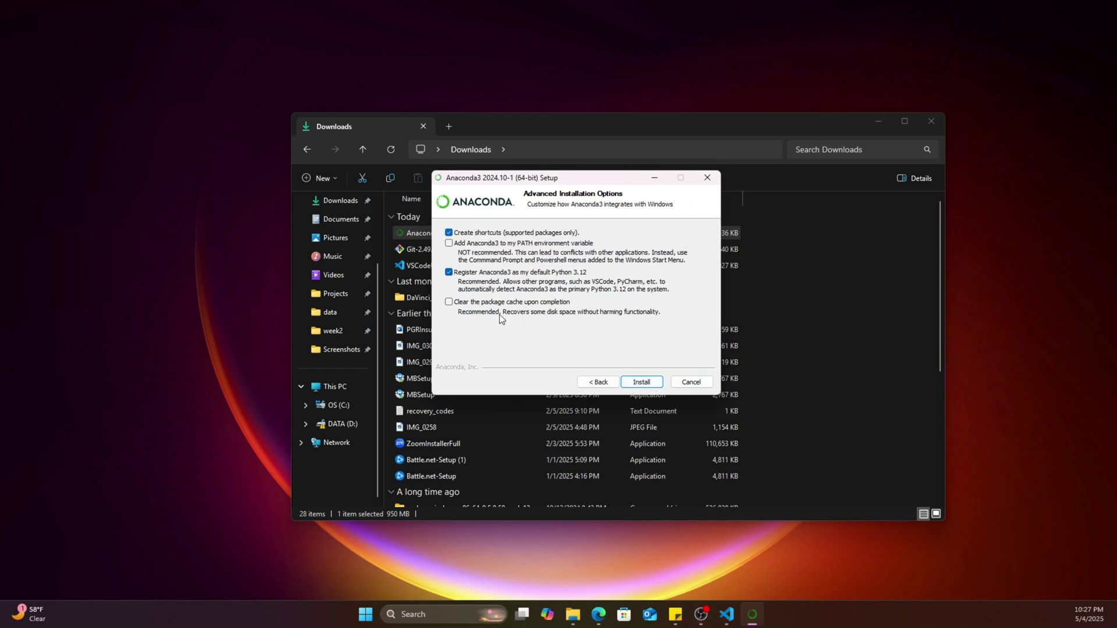
pyautogui.click(650, 381)
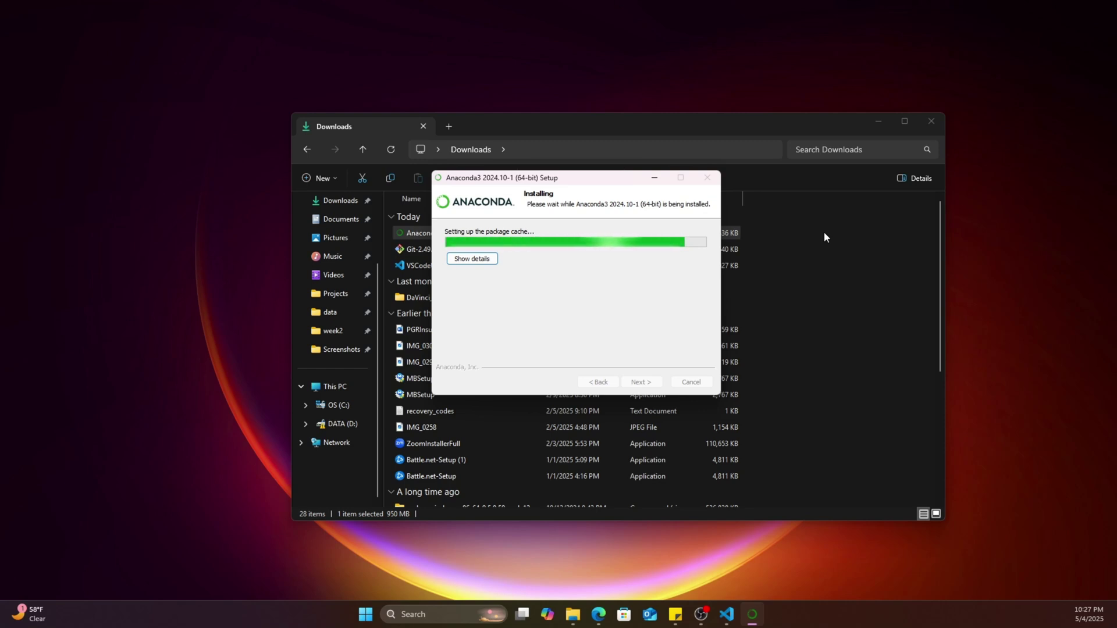
# Close Visual Studio Code, finish the Anaconda3 setup with both launch options enabled, and close the Anaconda welcome page.
pyautogui.click(726, 615)
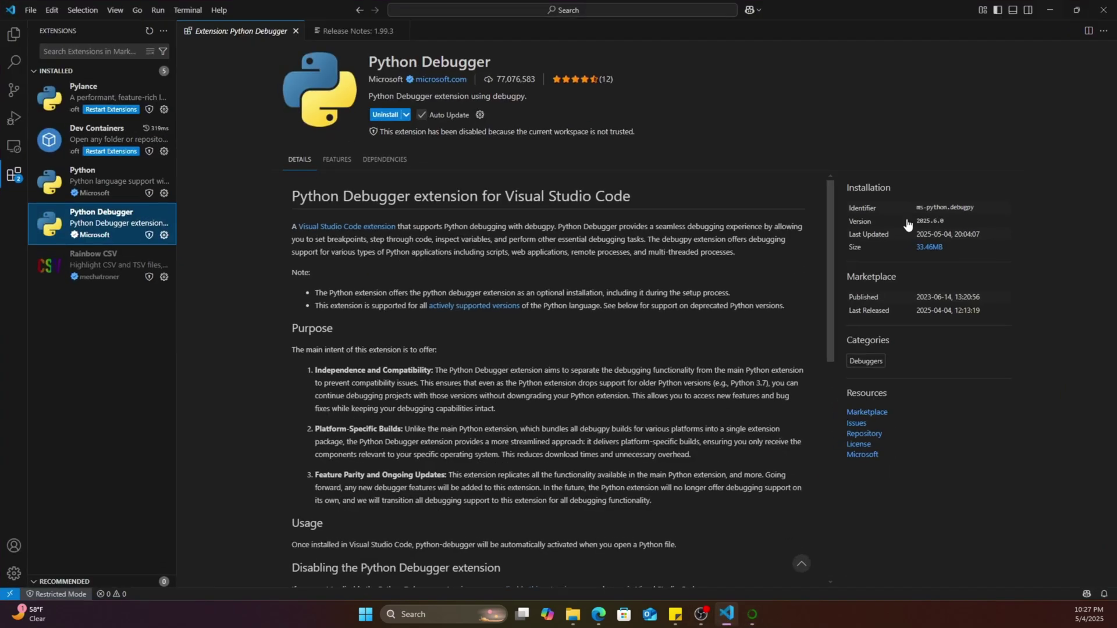
pyautogui.click(1103, 10)
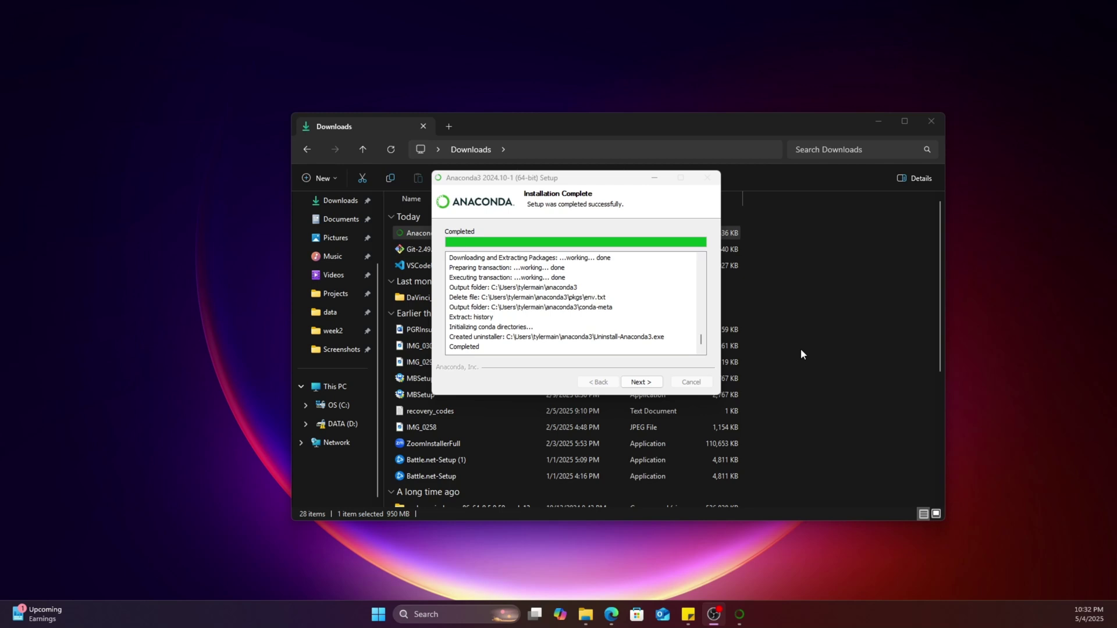
pyautogui.click(641, 382)
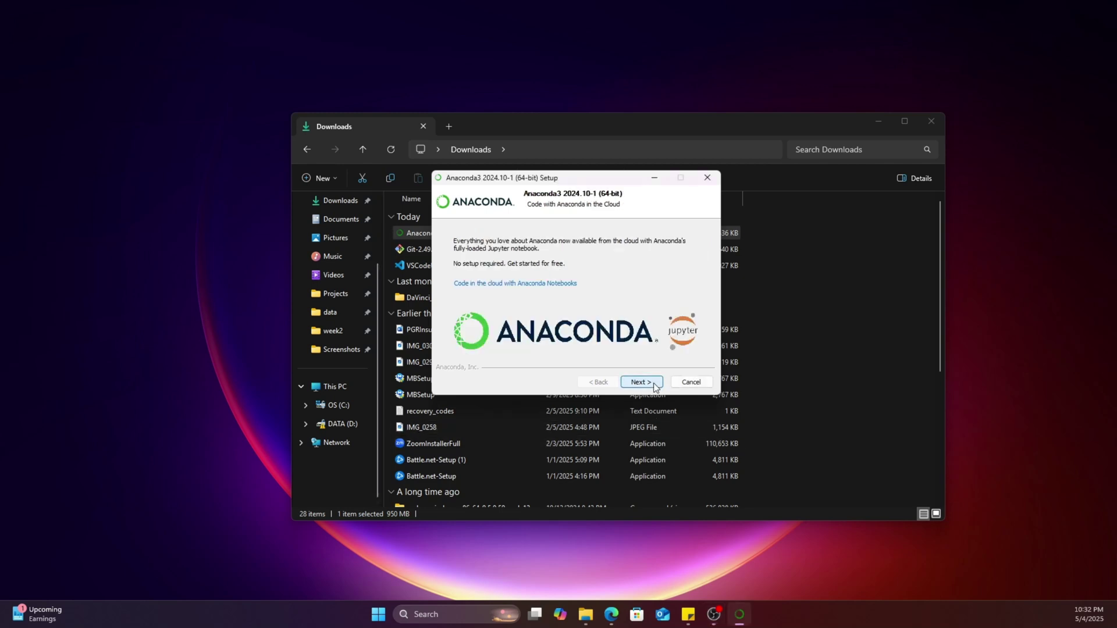
pyautogui.click(655, 385)
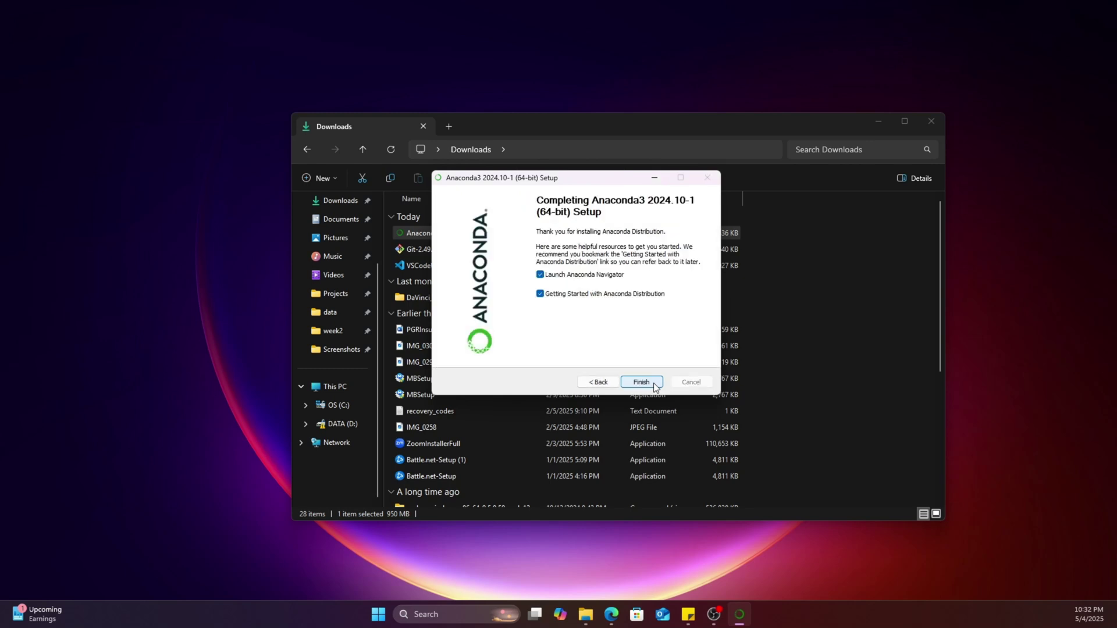
pyautogui.click(654, 385)
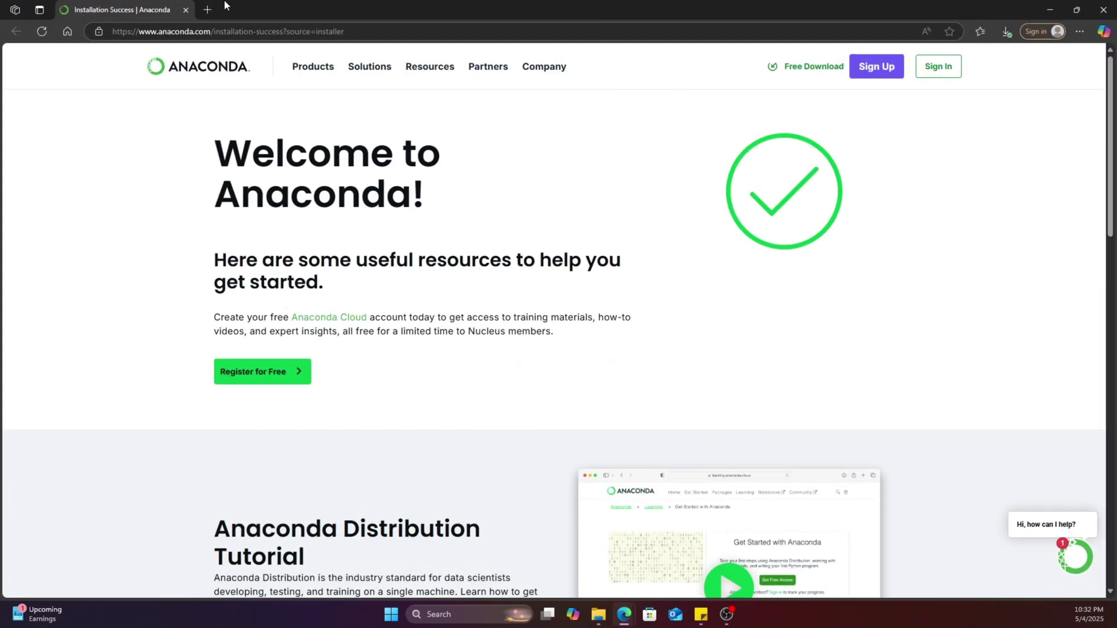
pyautogui.click(185, 10)
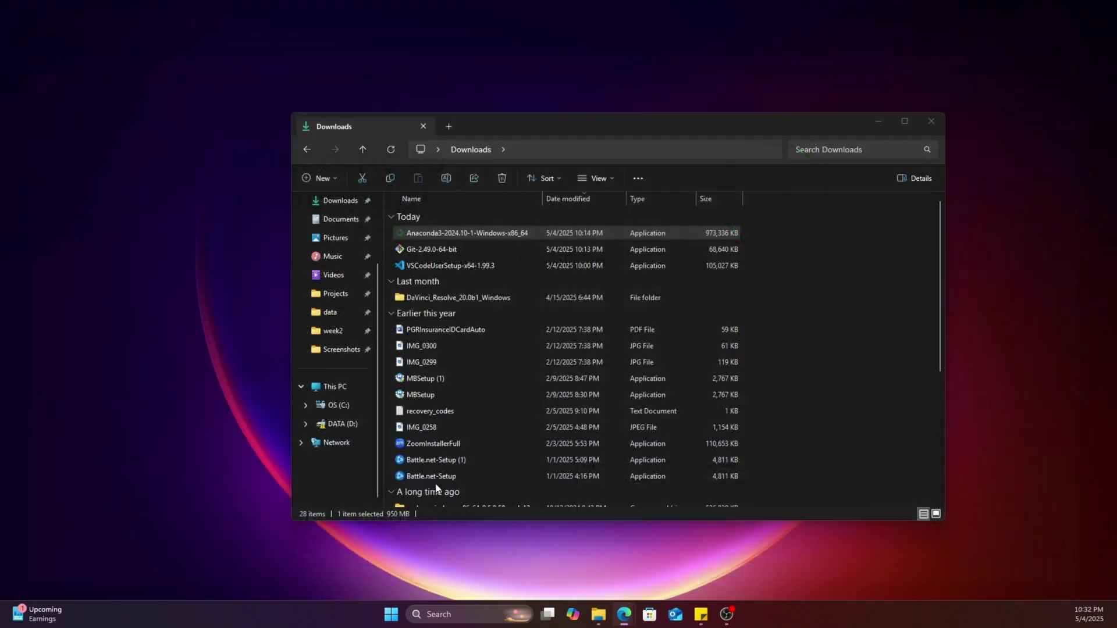
# Find and open Anaconda Navigator from the Windows search, and look through its available applications down to VS Code.
pyautogui.click(470, 611)
pyautogui.write('an')
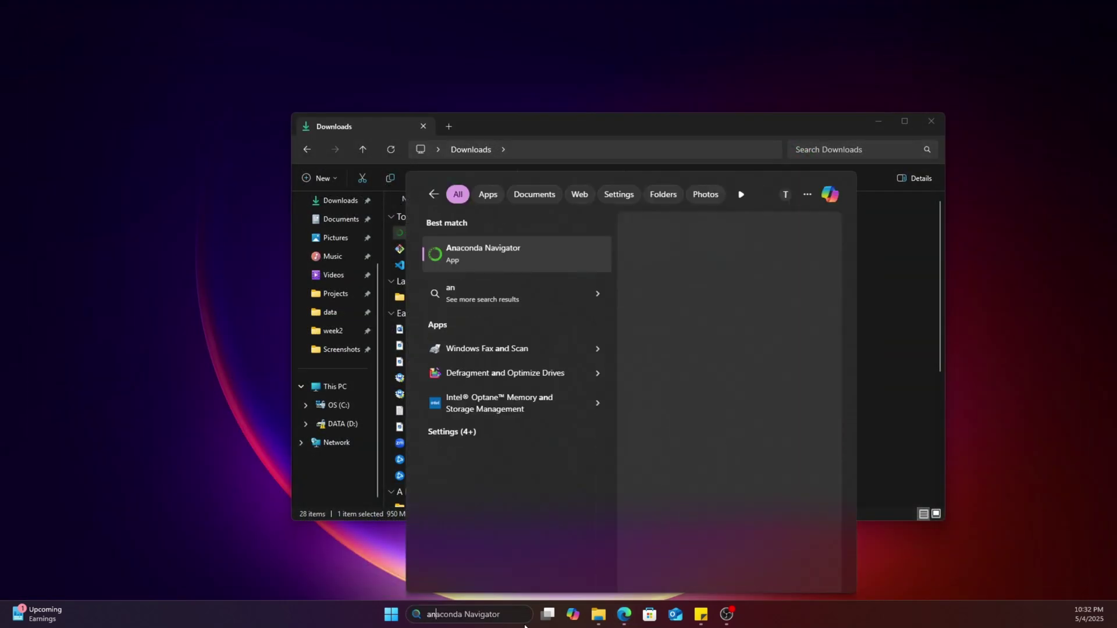
pyautogui.press('Return')
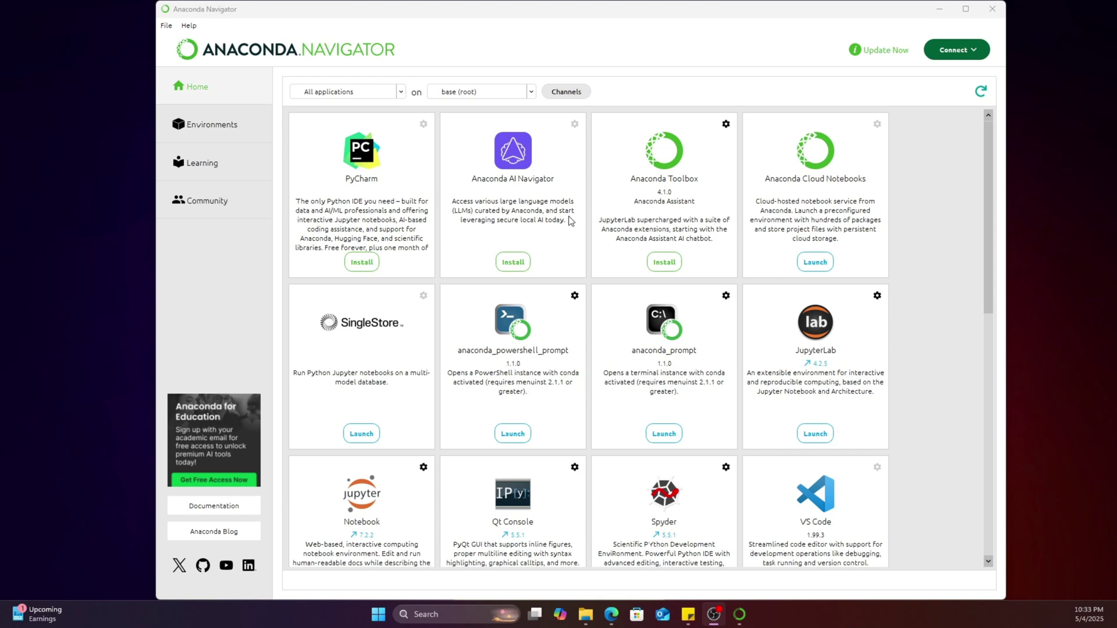
pyautogui.moveTo(991, 270); pyautogui.dragTo(992, 339)
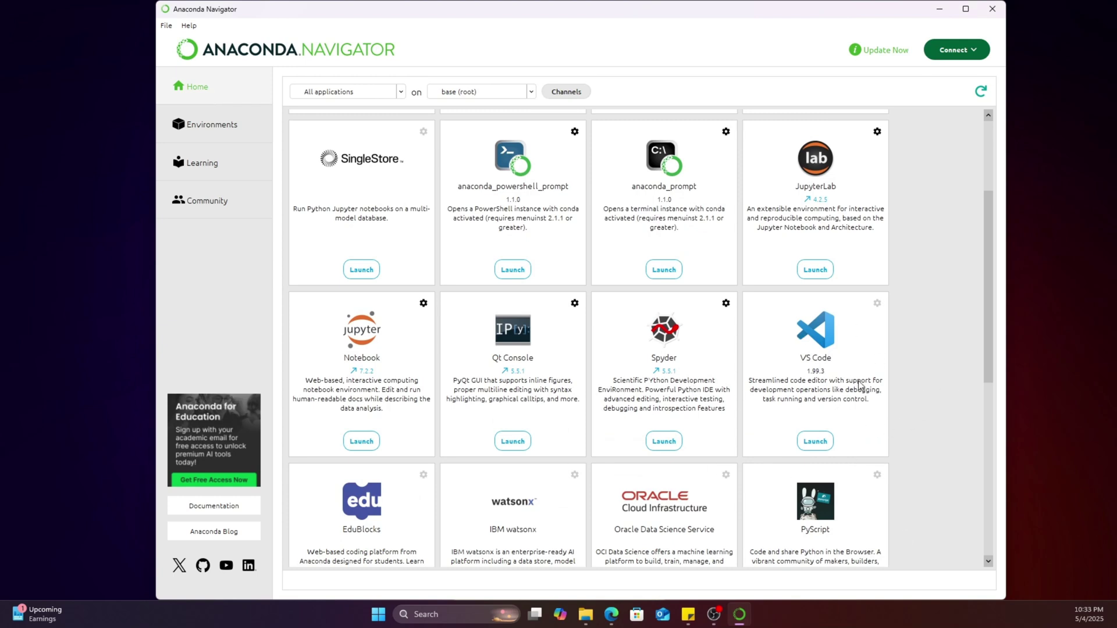
# Open the environments view and look through the packages installed in the base (root) environment.
pyautogui.click(215, 124)
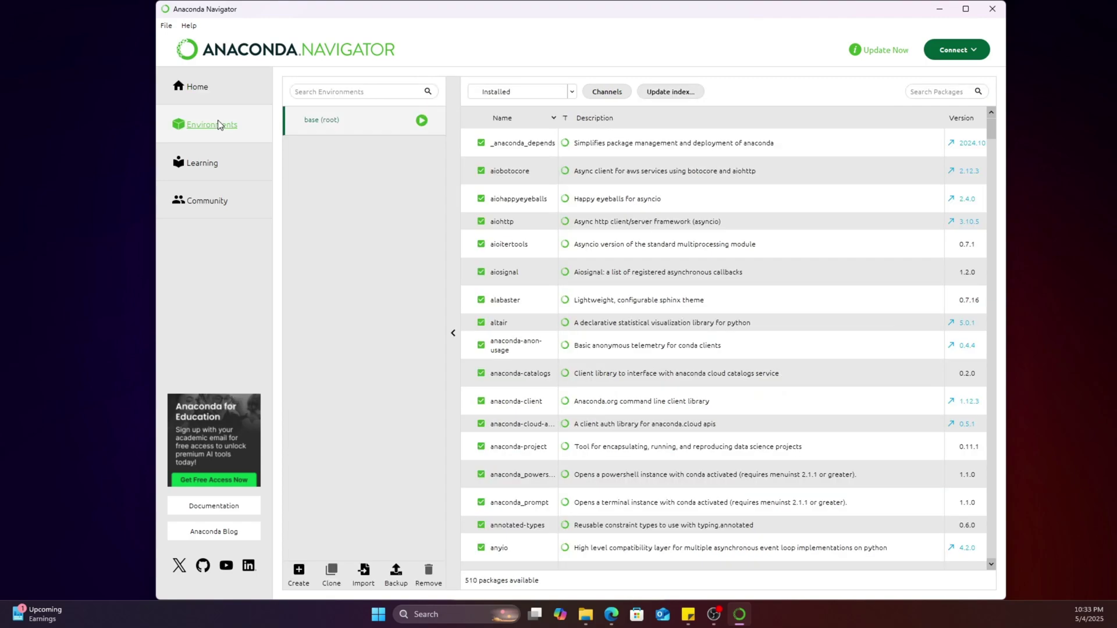
pyautogui.scroll(-15, 576, 339)
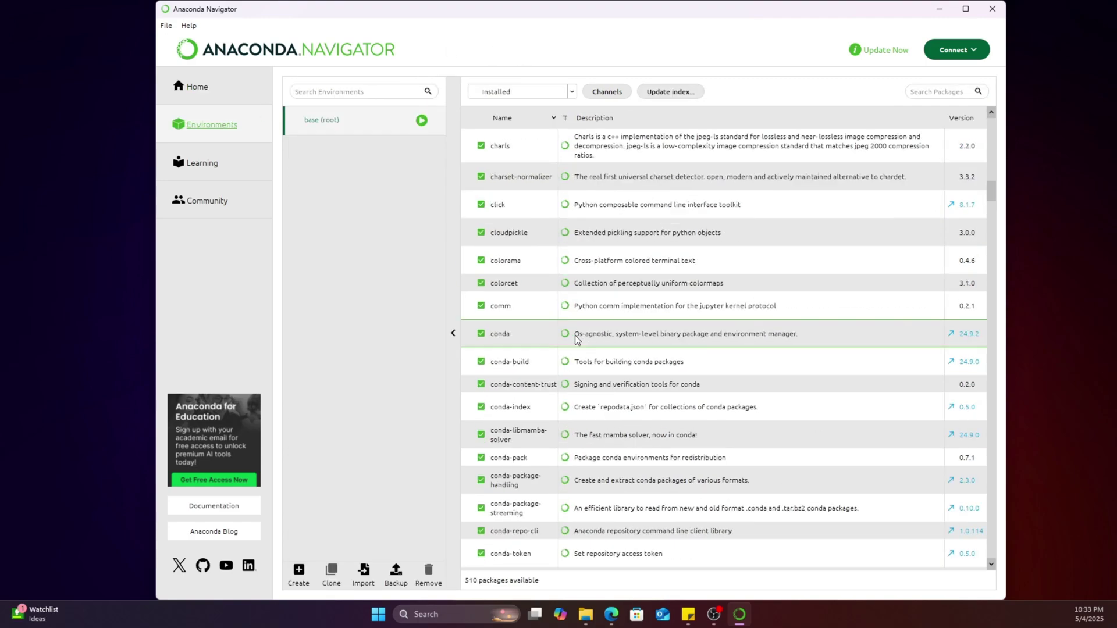
pyautogui.scroll(-5, 581, 367)
pyautogui.scroll(20, 585, 392)
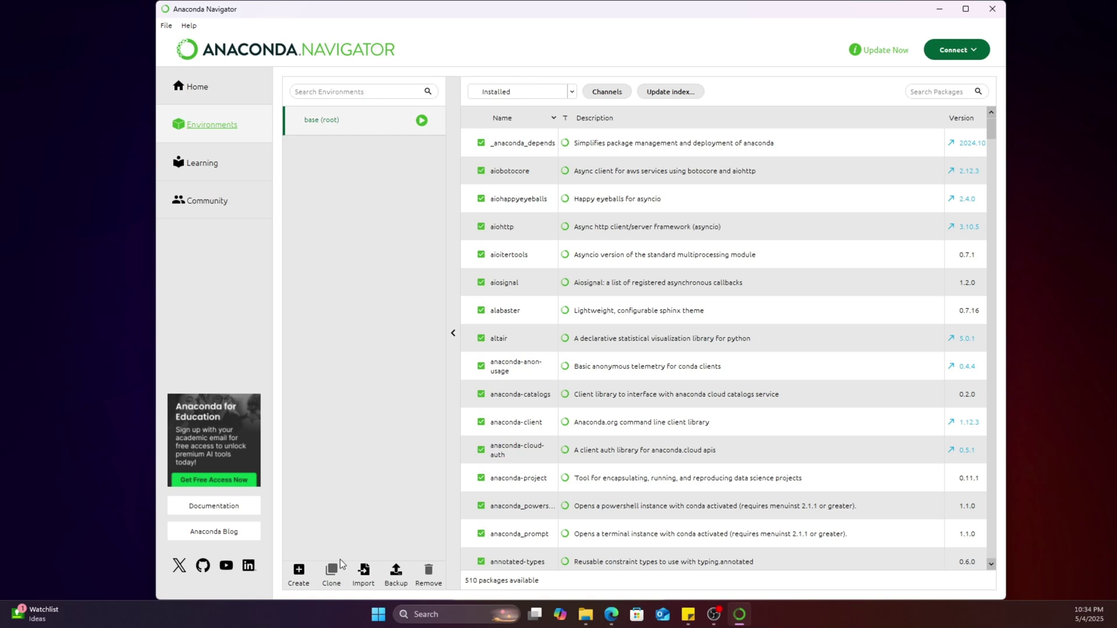
# Create a new environment named helloworld with Python 3.12.9 and without R.
pyautogui.click(299, 573)
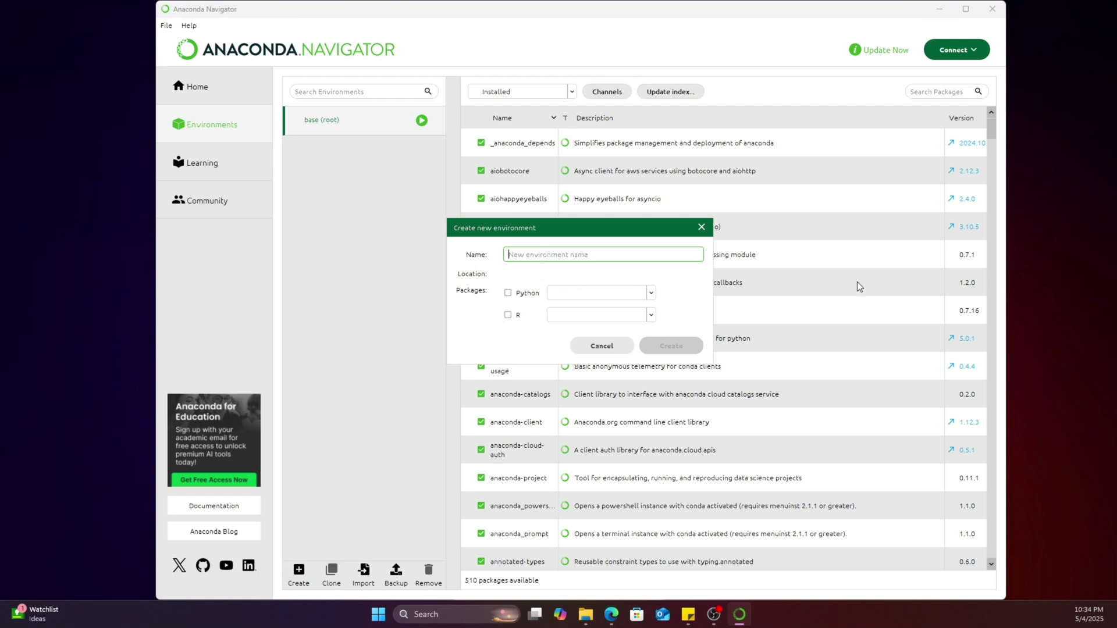
pyautogui.write('helloworld')
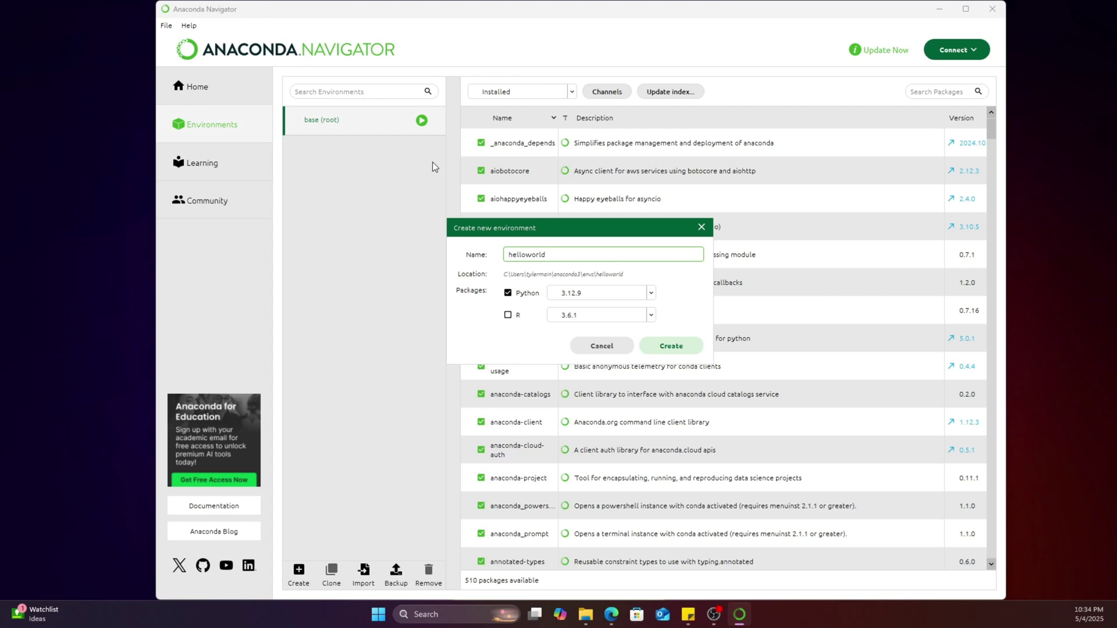
pyautogui.click(651, 292)
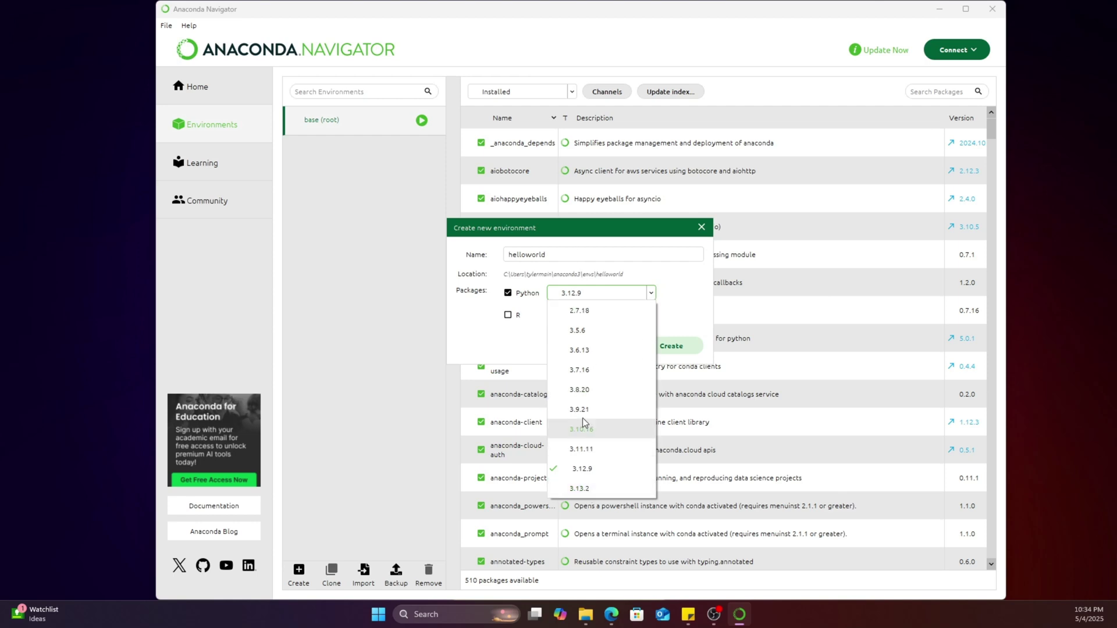
pyautogui.click(704, 277)
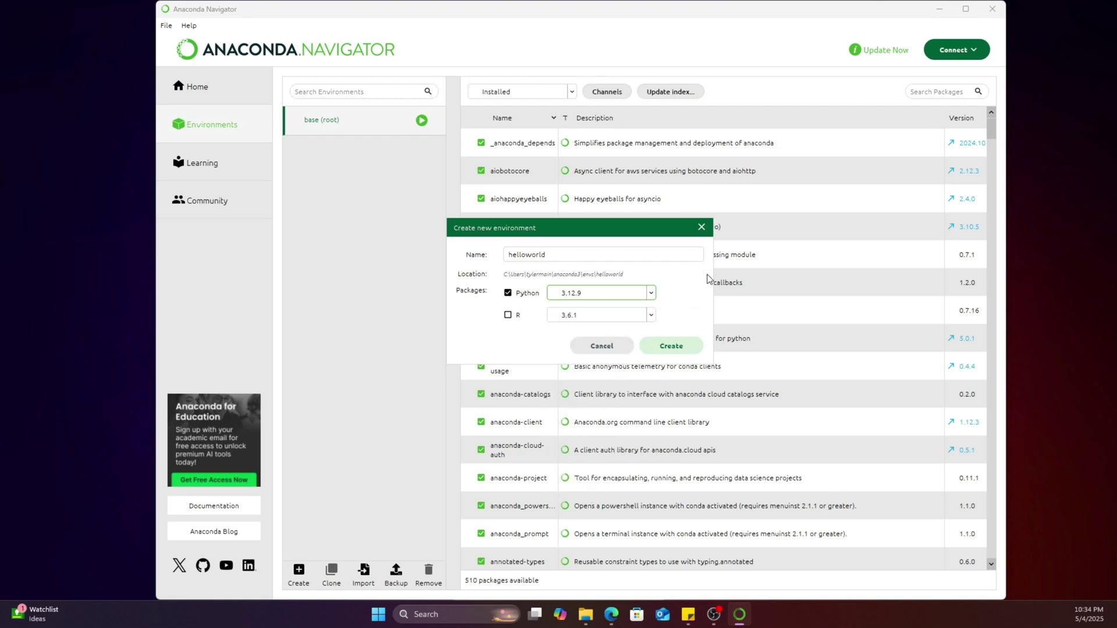
pyautogui.click(687, 349)
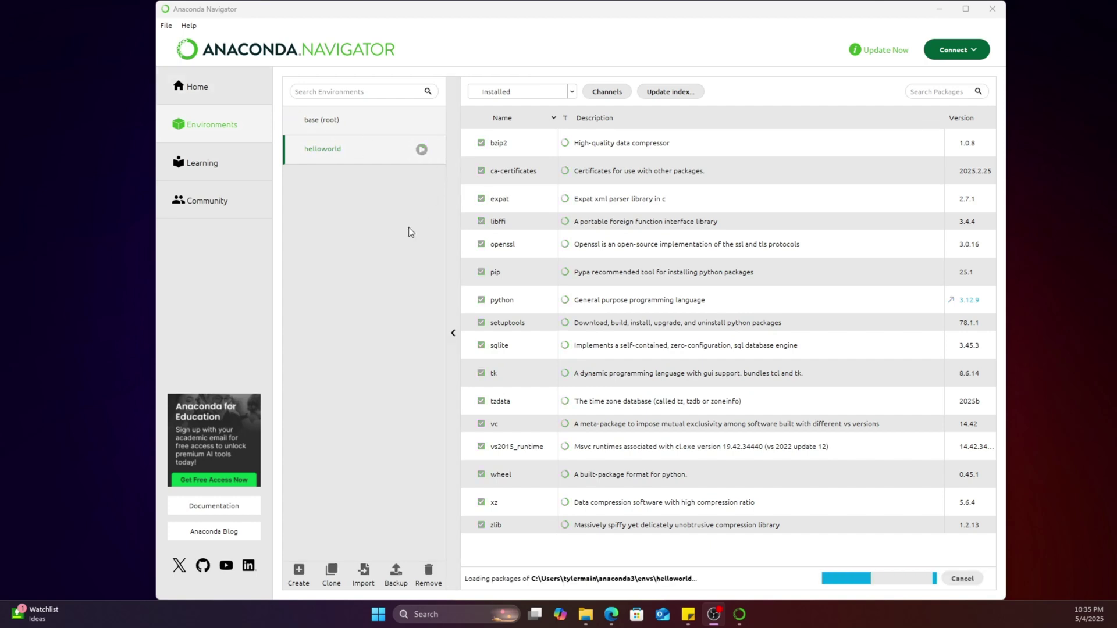
# Return to the Navigator's applications overview and launch VS Code on the helloworld environment.
pyautogui.click(242, 98)
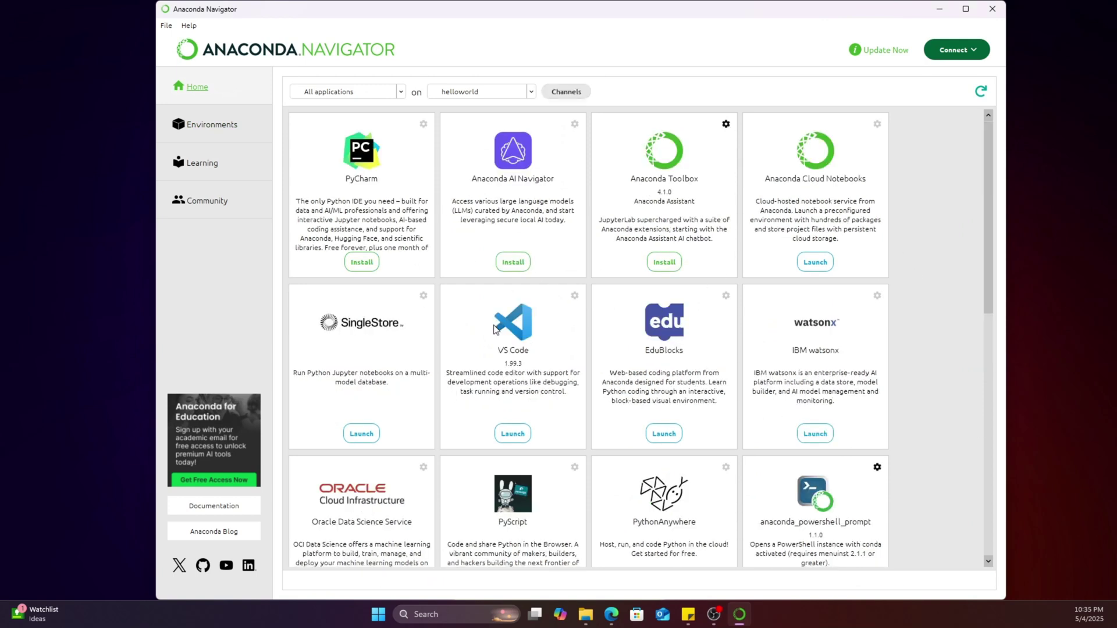
pyautogui.click(516, 435)
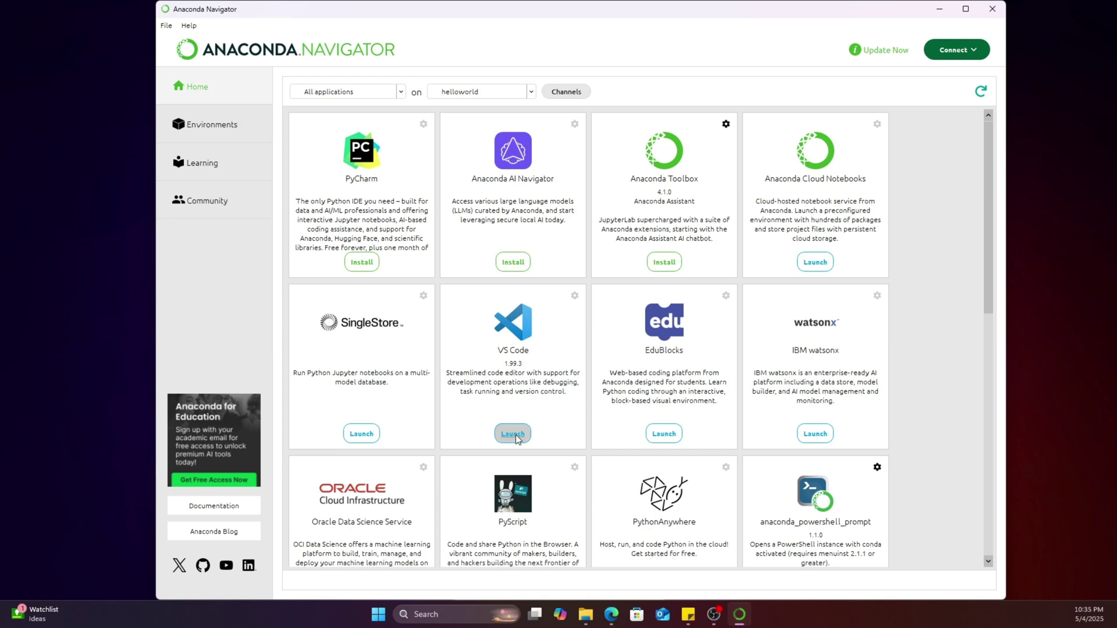
pyautogui.click(520, 431)
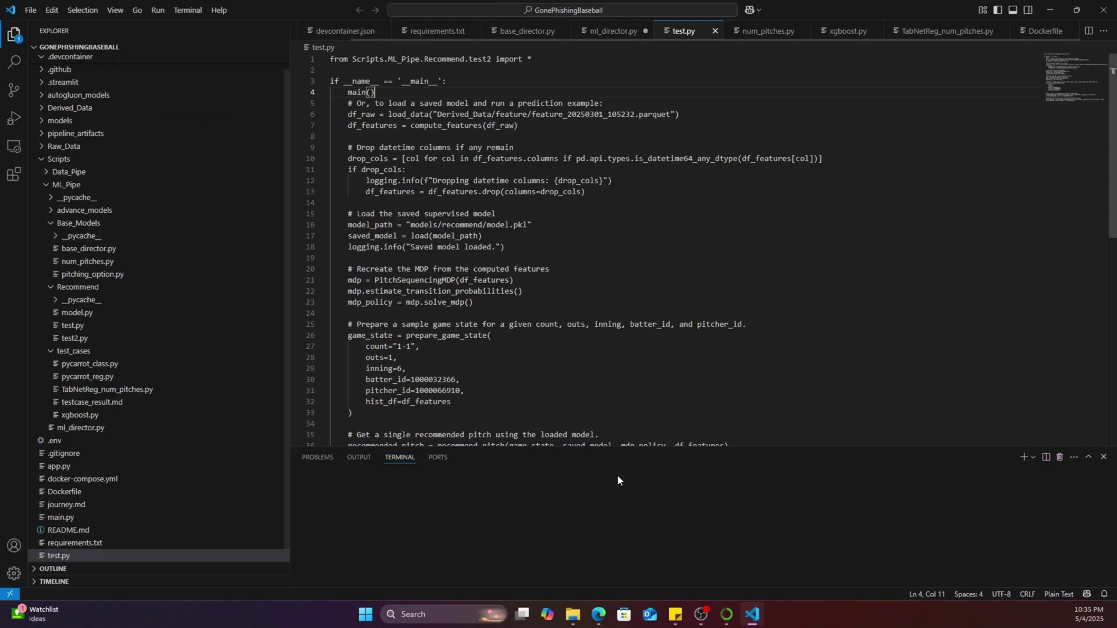
# Open a new VS Code window, close the GonePhishingBaseball window without saving ml_director.py, and maximize the new window.
pyautogui.click(30, 10)
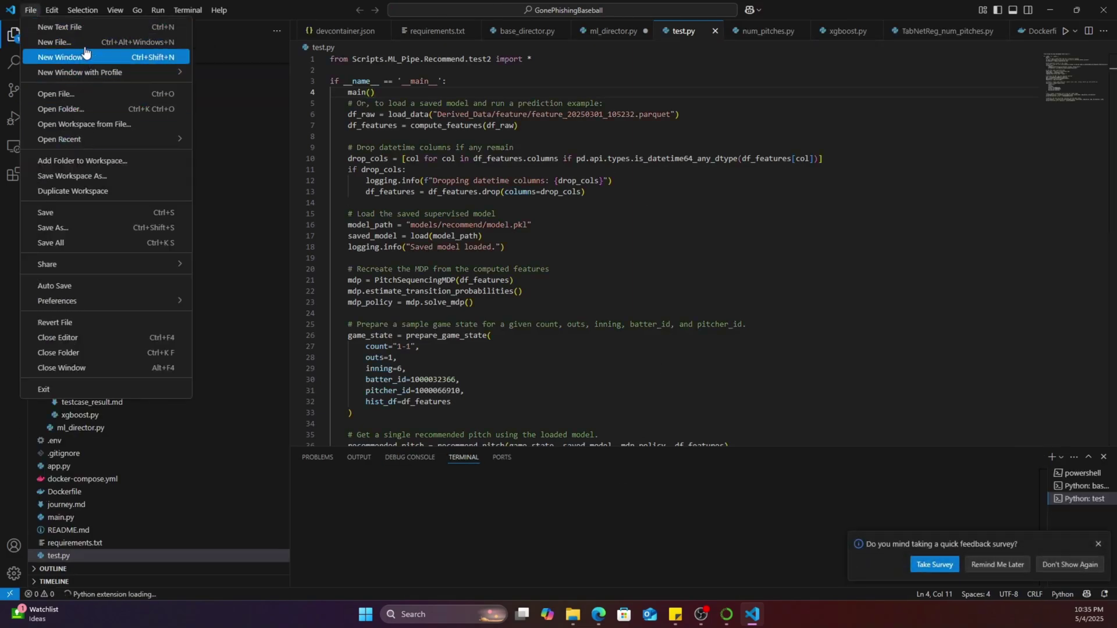
pyautogui.click(31, 10)
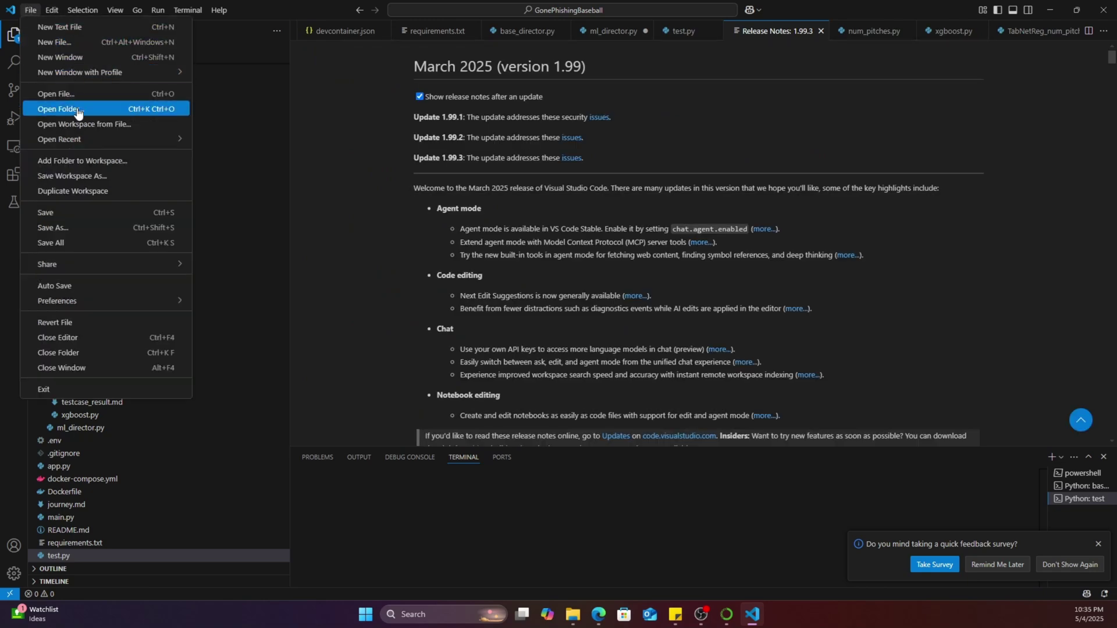
pyautogui.click(58, 57)
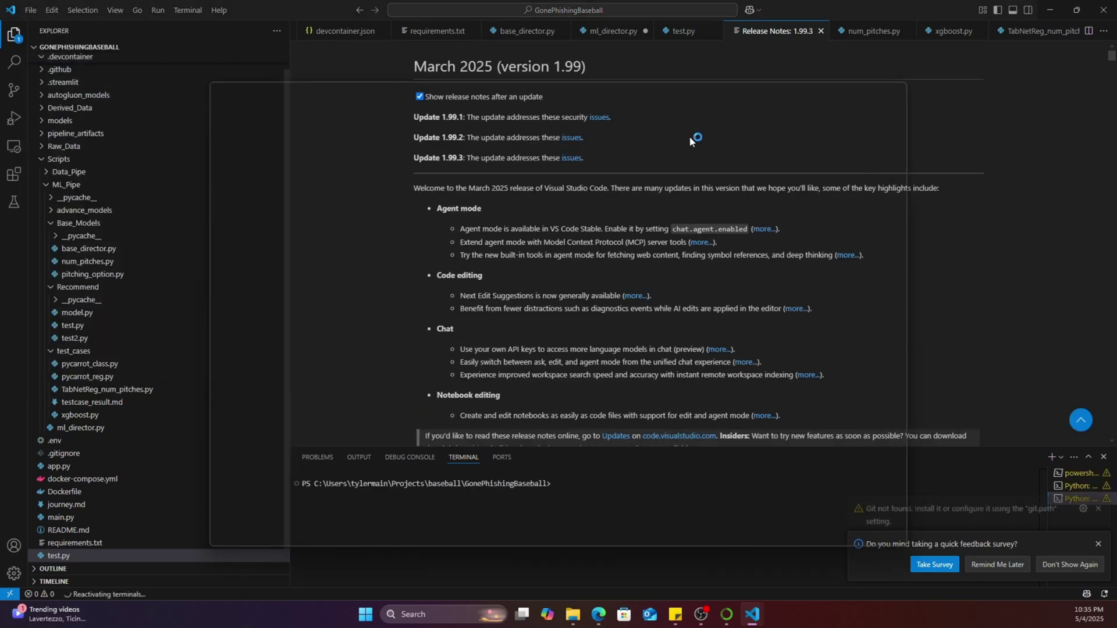
pyautogui.click(1111, 6)
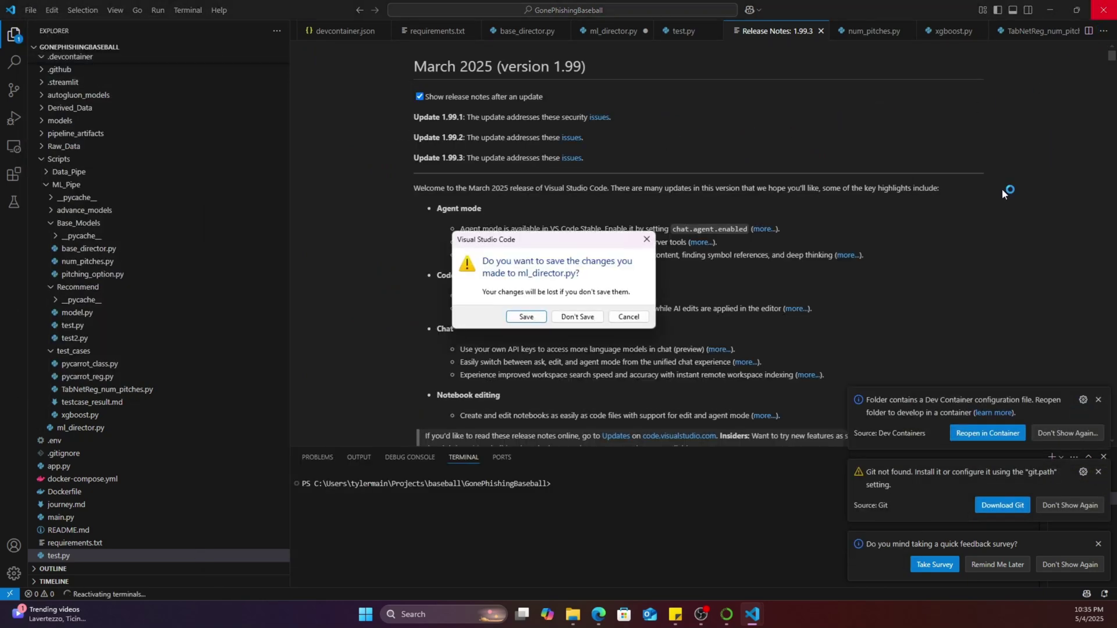
pyautogui.click(574, 315)
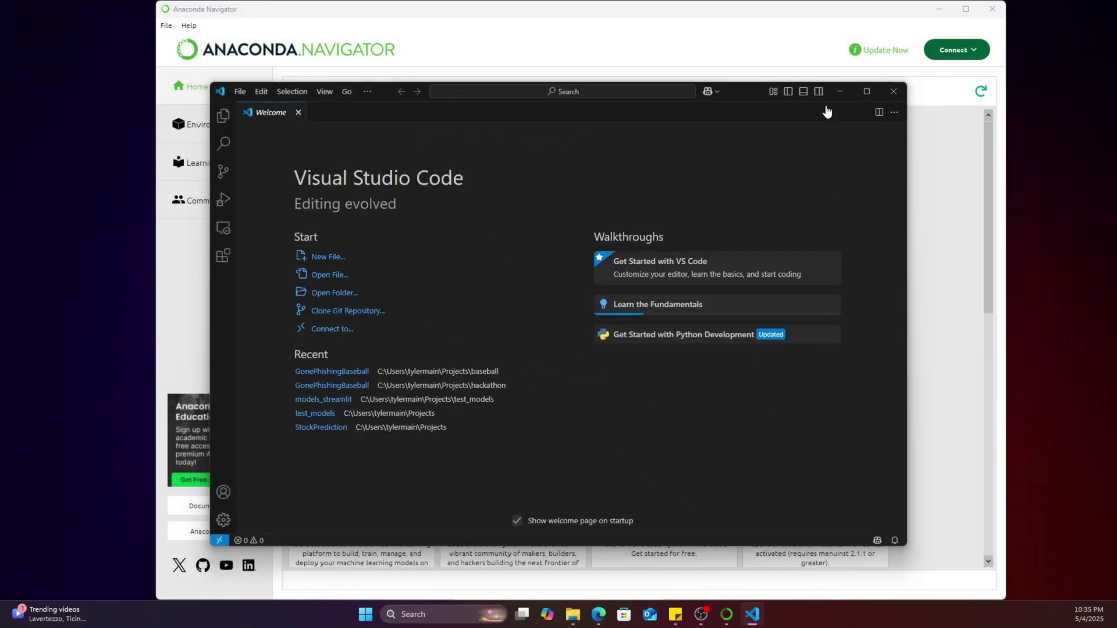
pyautogui.click(866, 91)
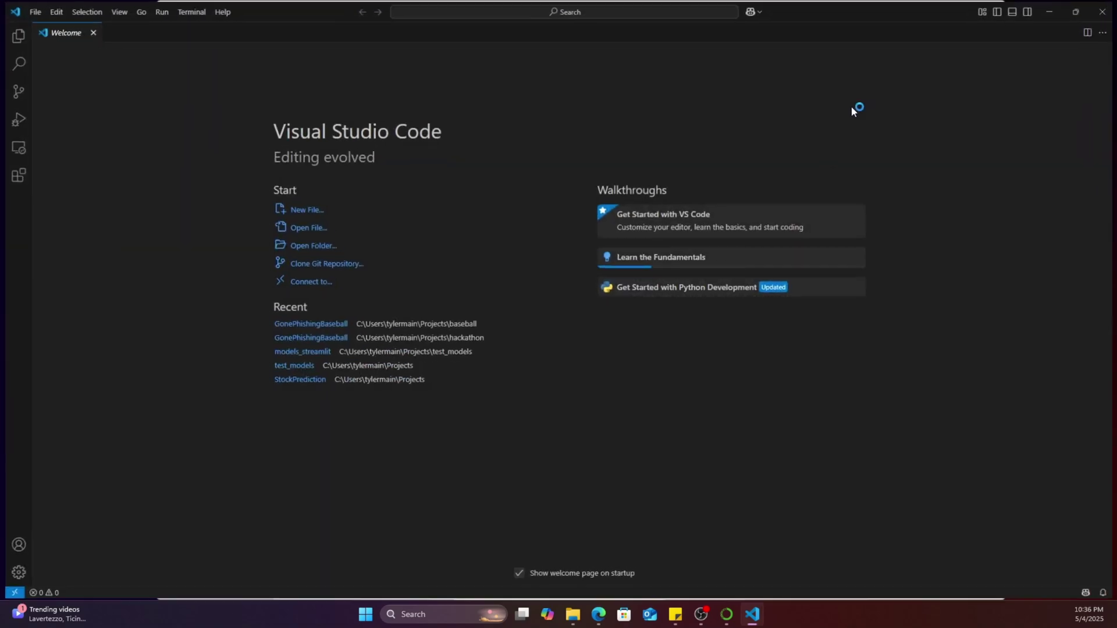
# Create a new Python file containing the line print("Hello World").
pyautogui.click(295, 211)
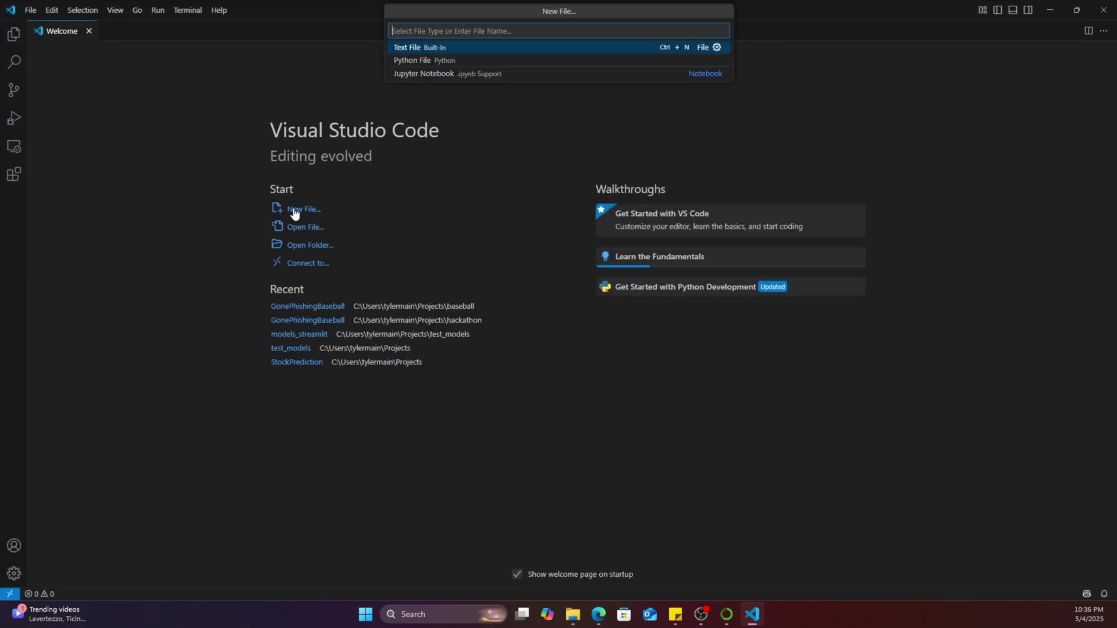
pyautogui.click(474, 61)
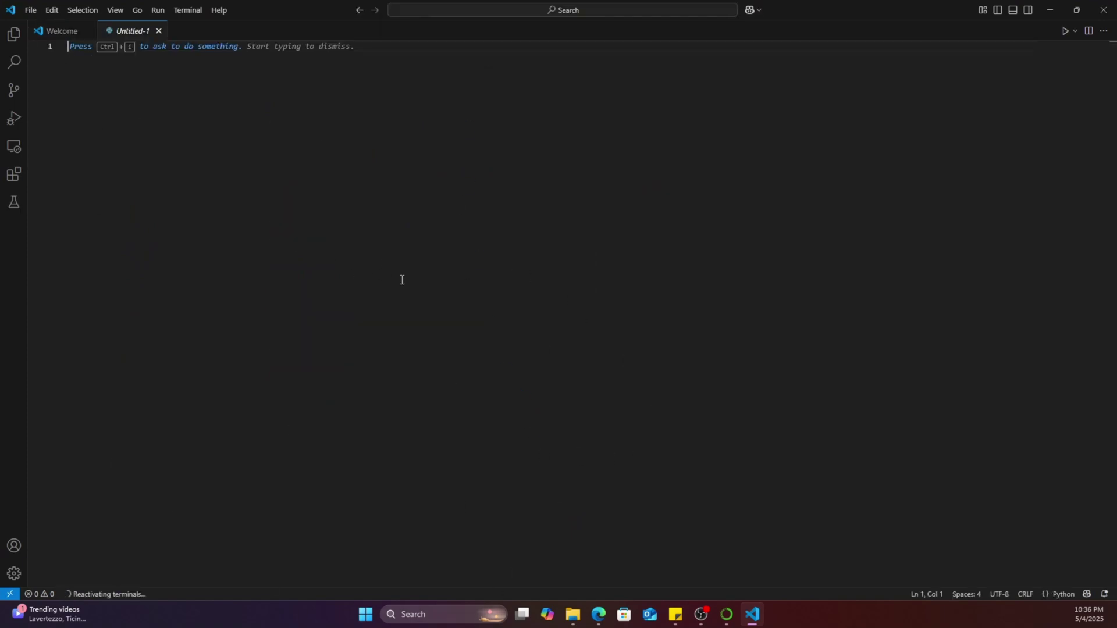
pyautogui.write('print')
pyautogui.write('("Hell')
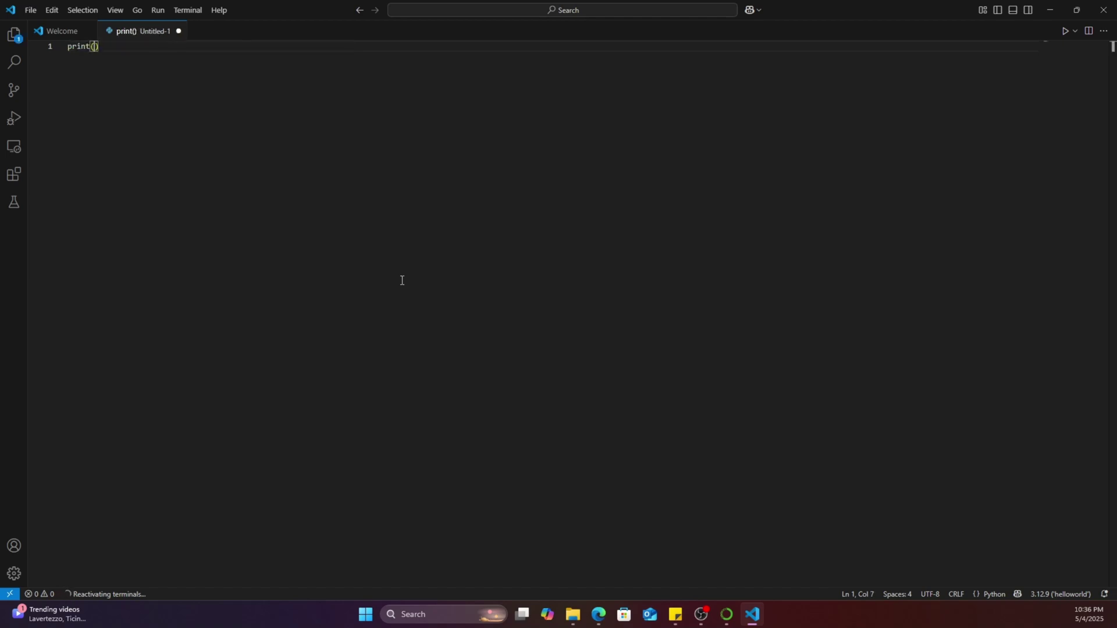
pyautogui.write('o World')
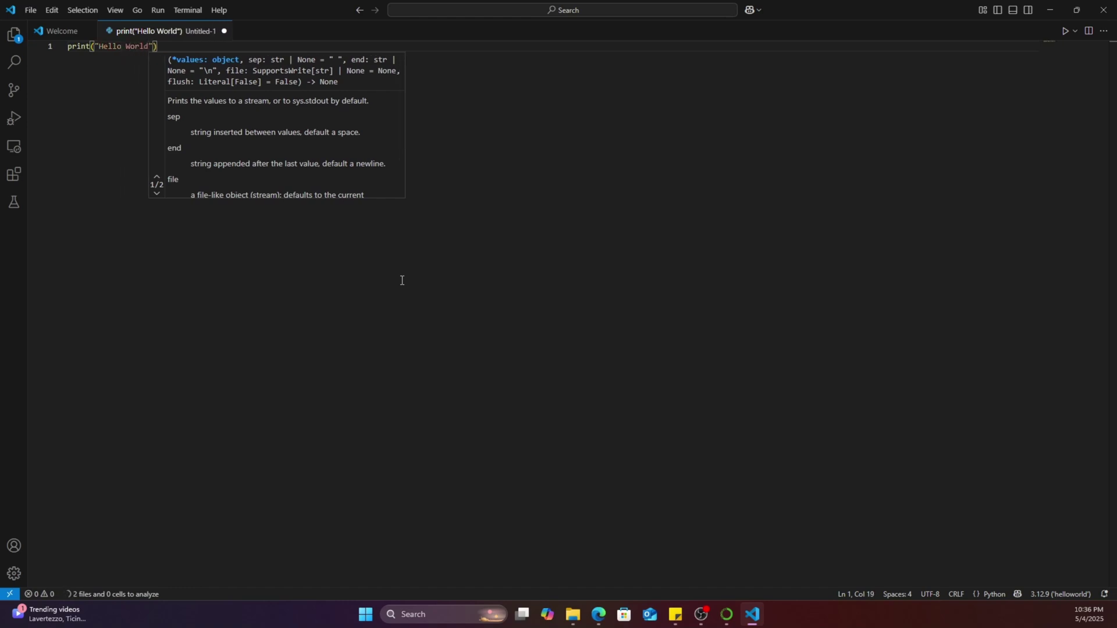
pyautogui.write('")')
# Open a new terminal below the Python file.
pyautogui.click(198, 10)
pyautogui.moveTo(219, 10)
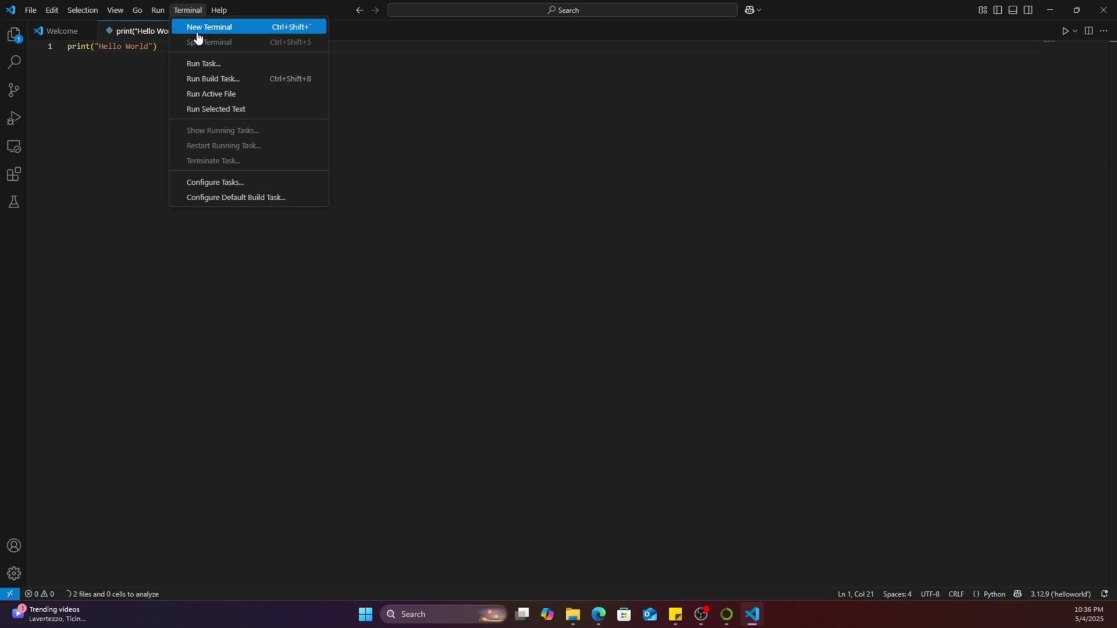
pyautogui.click(200, 26)
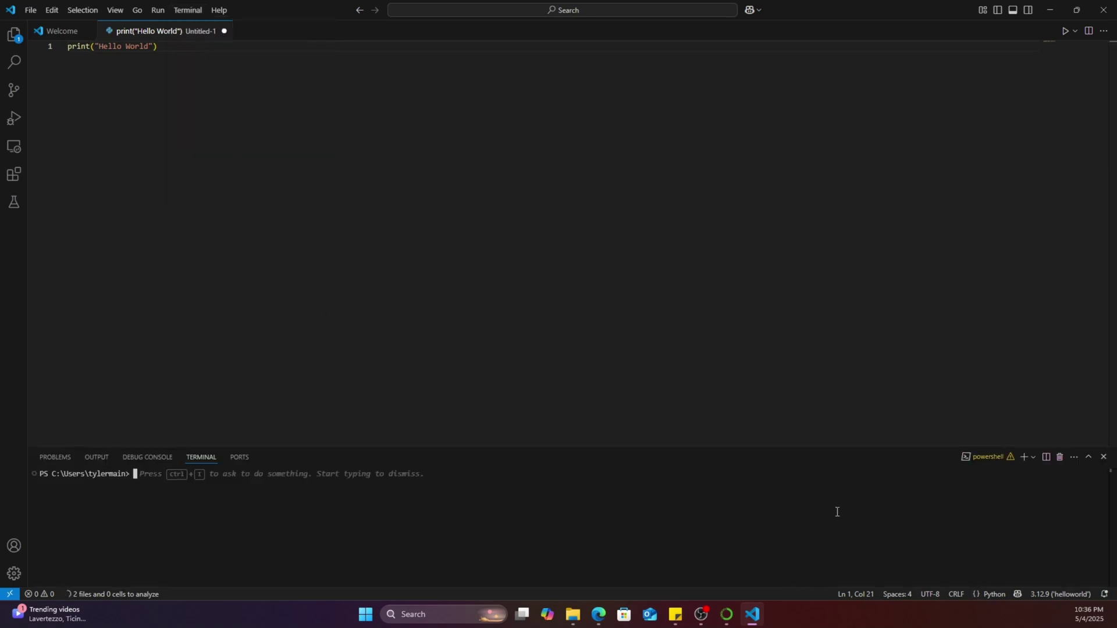
# Run the Python file, saving it as Untitled-1.py in the Downloads folder, and highlight the printed output line in the terminal.
pyautogui.click(1075, 31)
pyautogui.click(1030, 65)
pyautogui.hotkey('ctrl', 's')
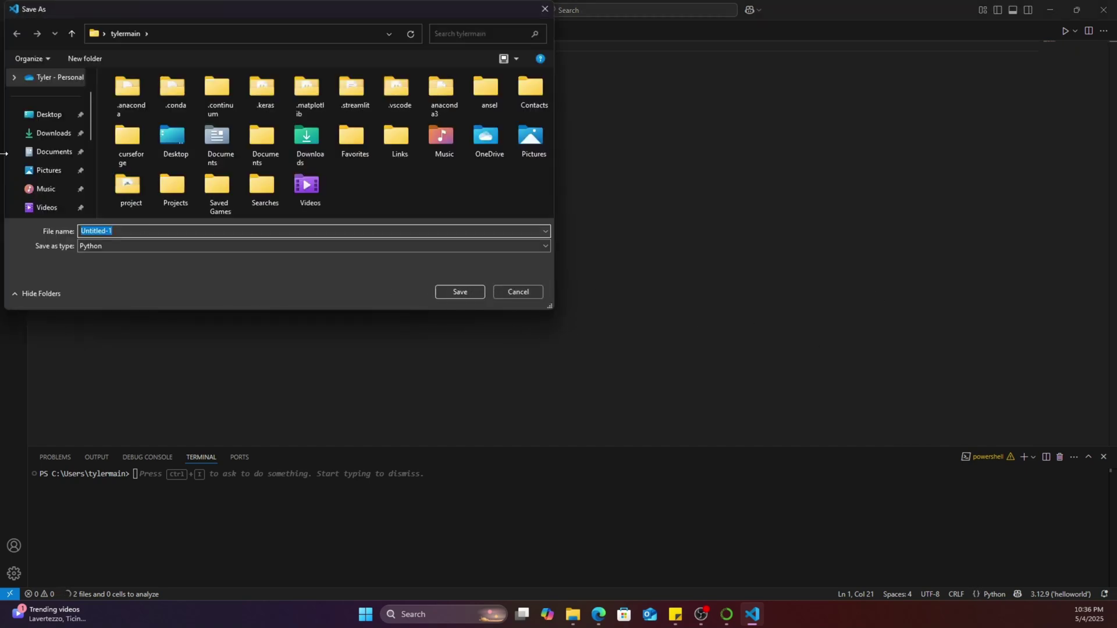
pyautogui.click(52, 133)
pyautogui.click(467, 296)
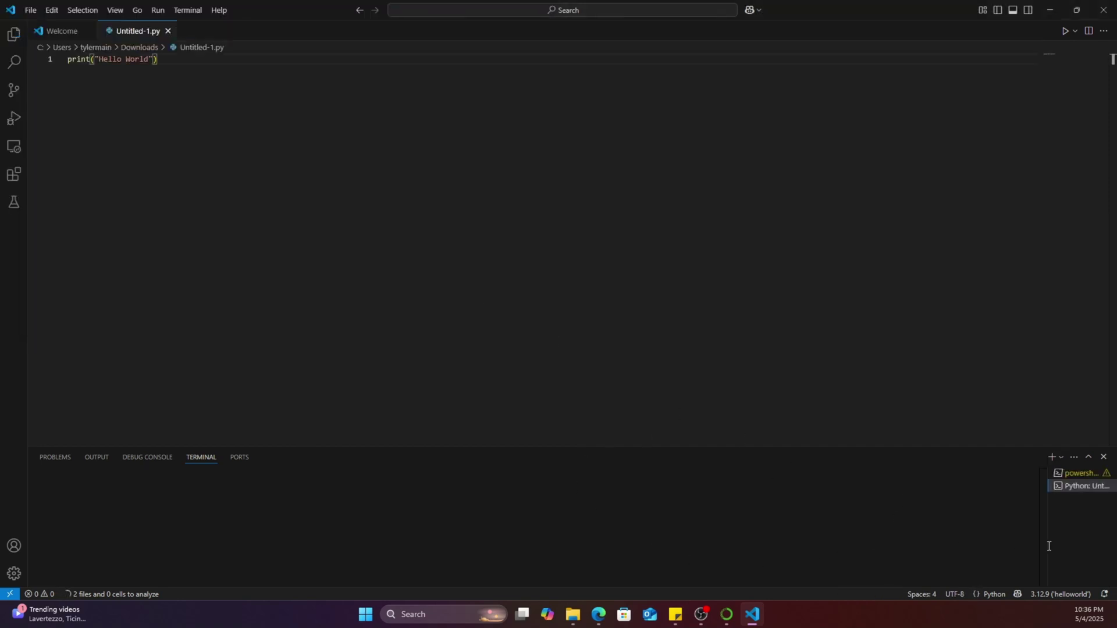
pyautogui.moveTo(100, 483); pyautogui.dragTo(23, 485)
pyautogui.hotkey('ctrl', 'c')
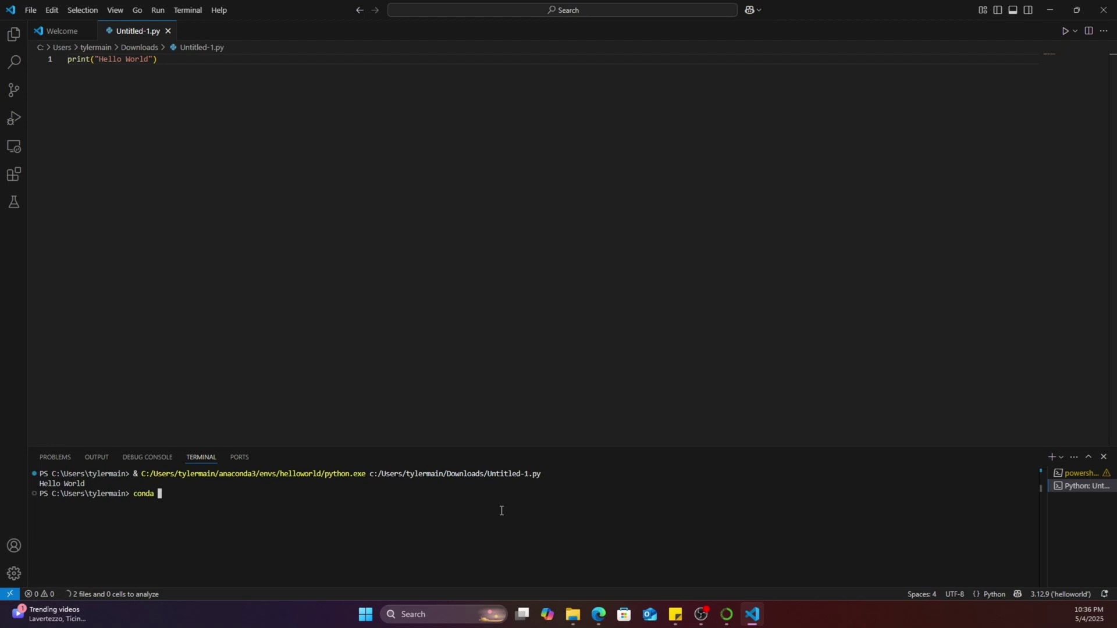
# Run conda activate helloworld in the terminal, followed by the plain conda command to check that conda responds.
pyautogui.write('activate helloworld')
pyautogui.press('Return')
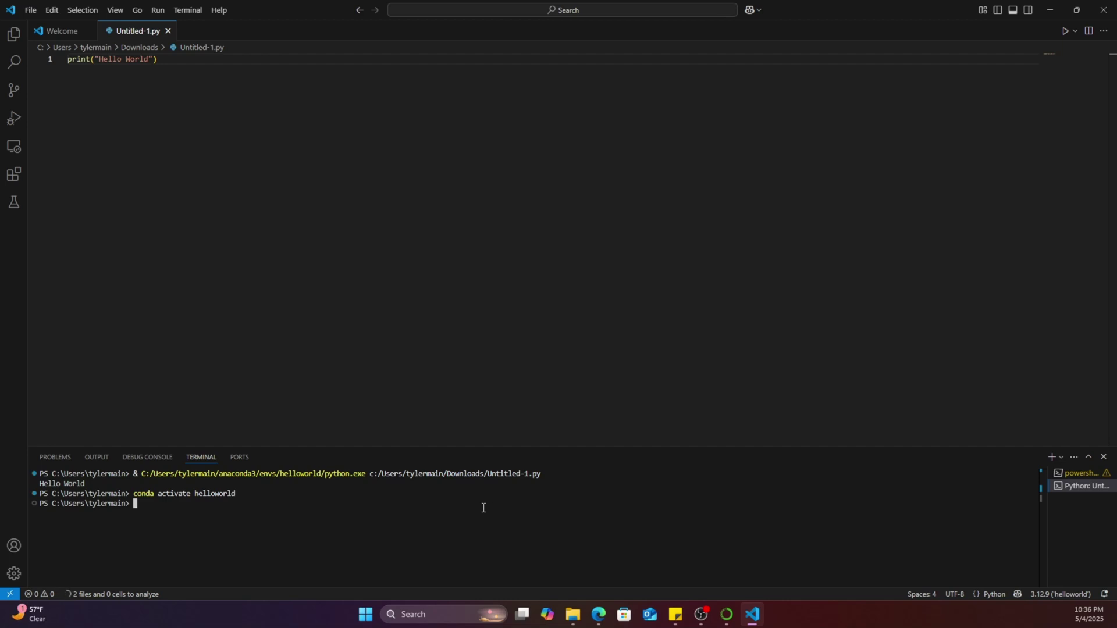
pyautogui.write('conda')
pyautogui.press('Return')
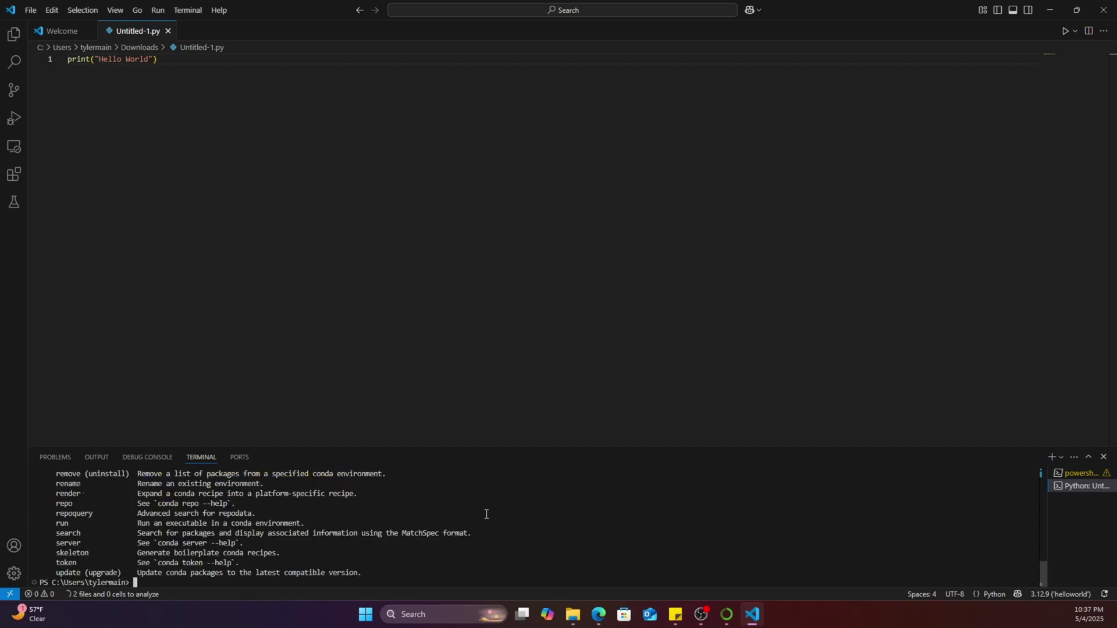
# Run git in the terminal to check its availability, and compare its output with the conda command list above.
pyautogui.write('git')
pyautogui.press('Return')
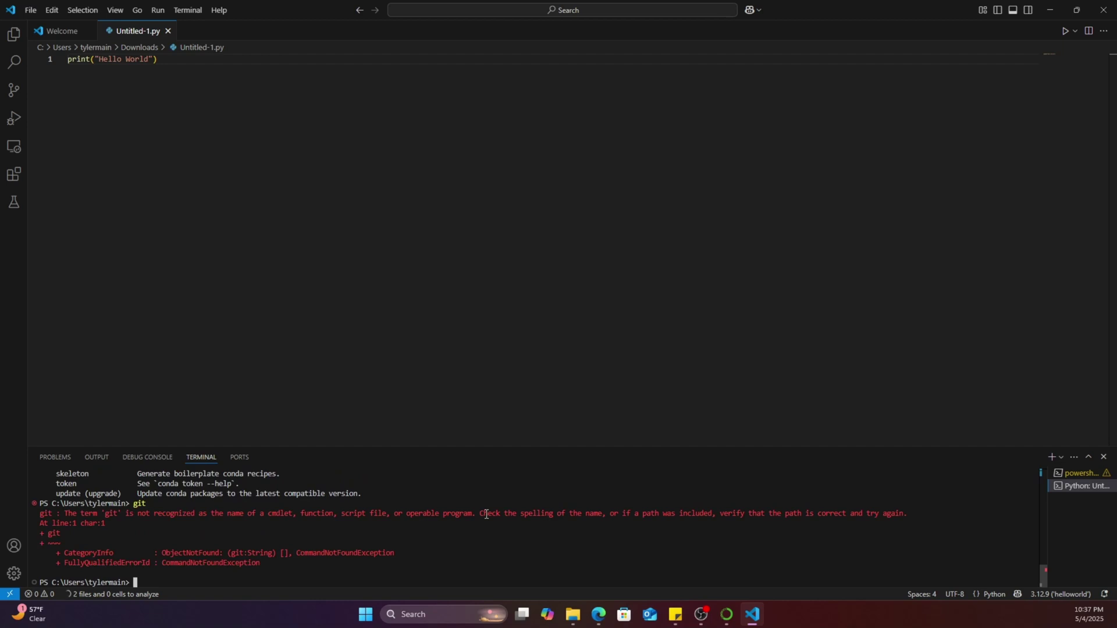
pyautogui.scroll(3, 674, 564)
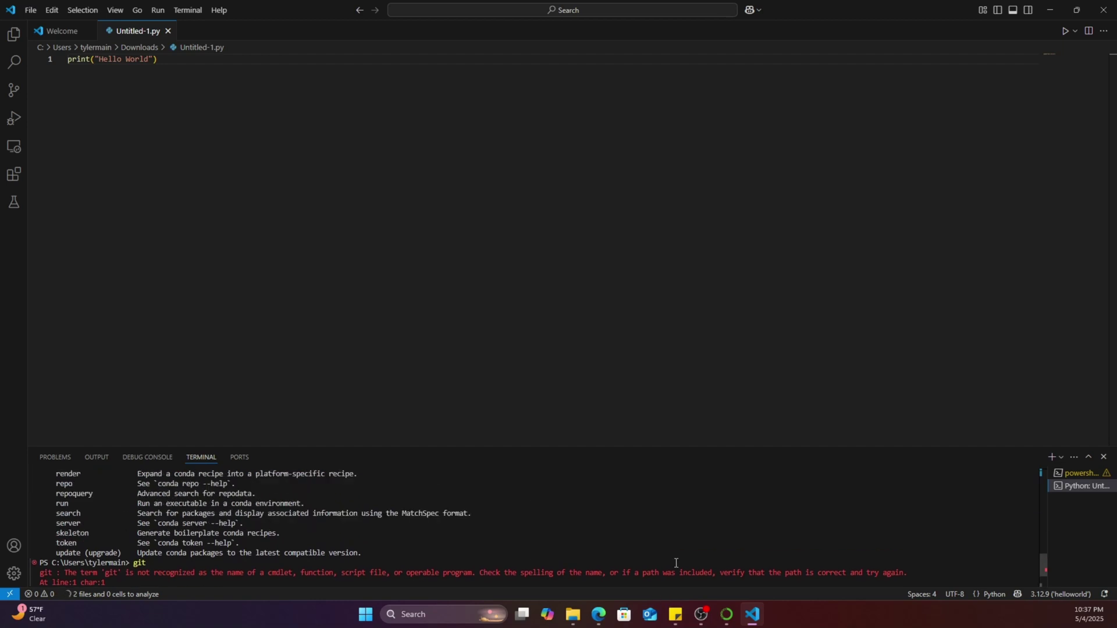
pyautogui.scroll(8, 678, 562)
pyautogui.scroll(-13, 681, 564)
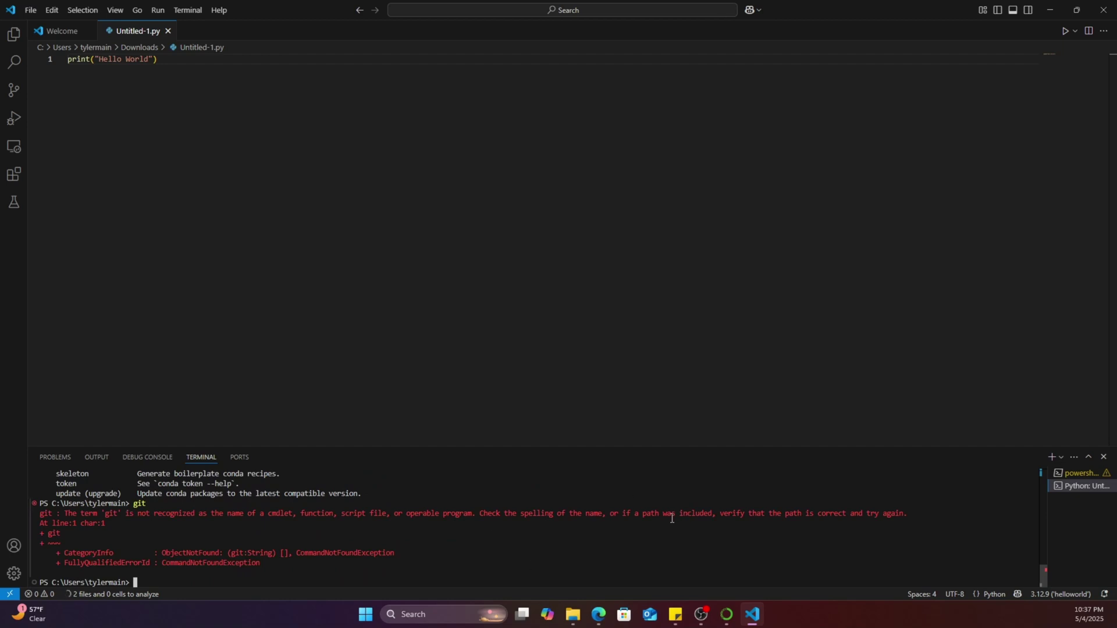